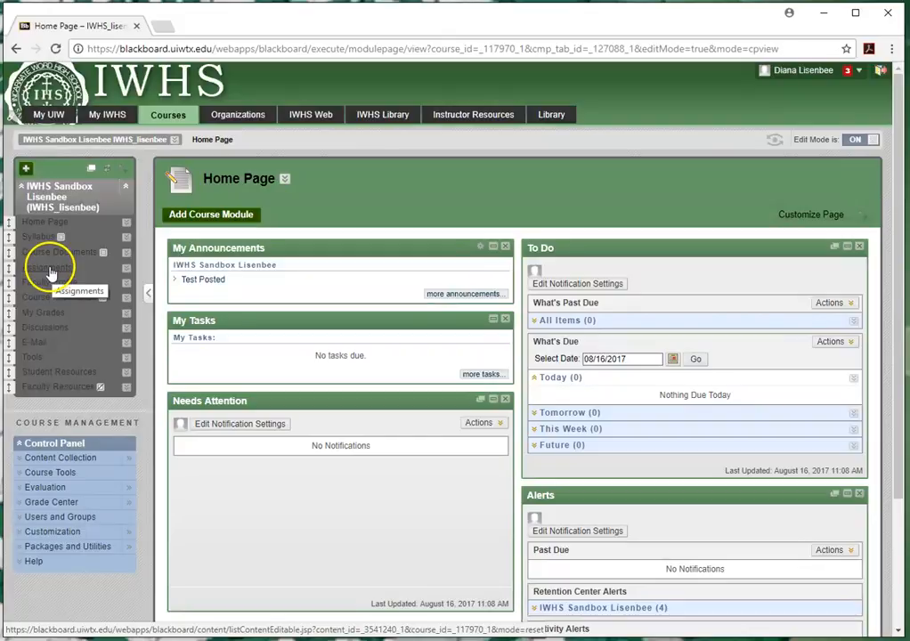
Start creating a new test in the course's Assignments area.
{"action": "left_click", "coordinate": [49, 269]}
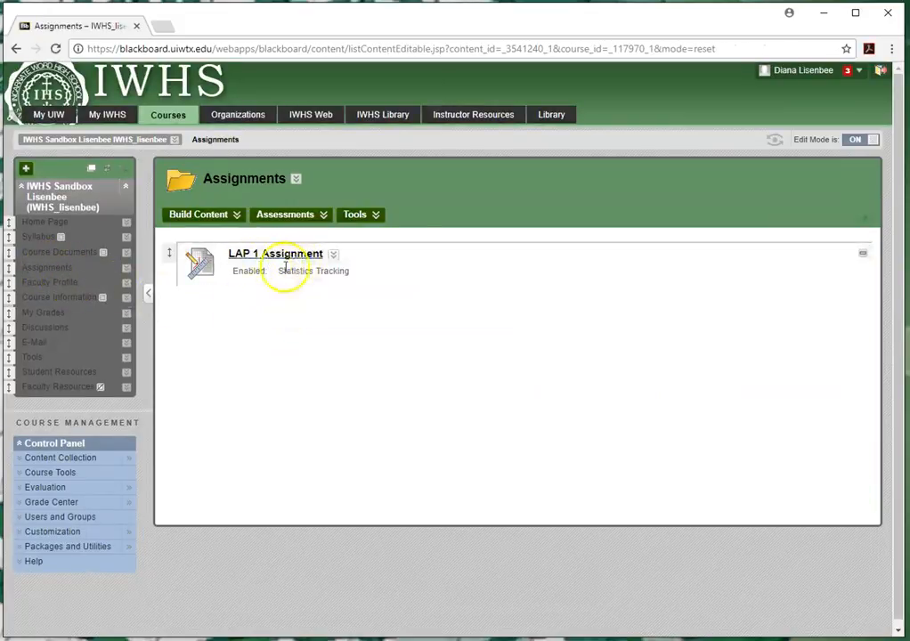
{"action": "left_click", "coordinate": [324, 216]}
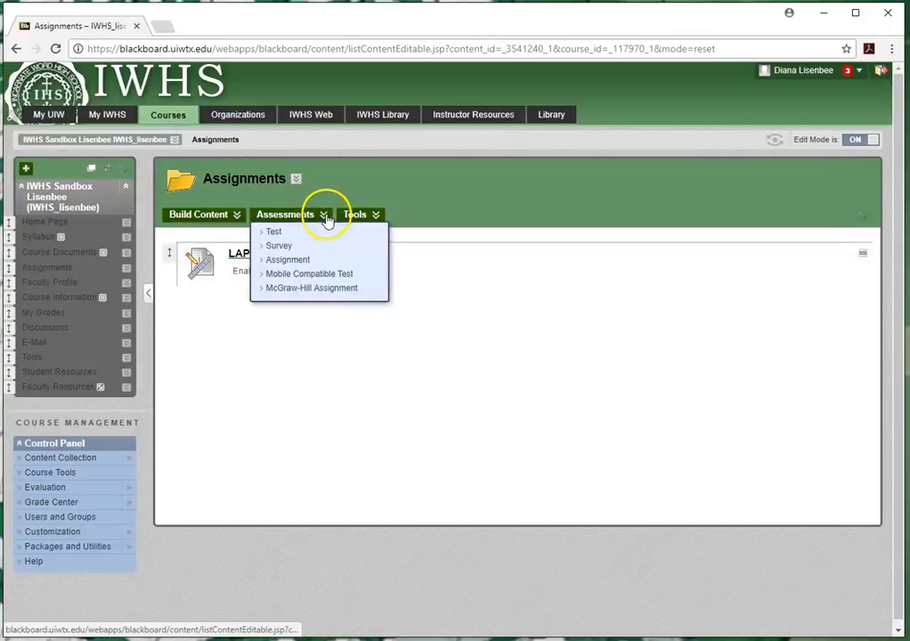
{"action": "left_click", "coordinate": [276, 234]}
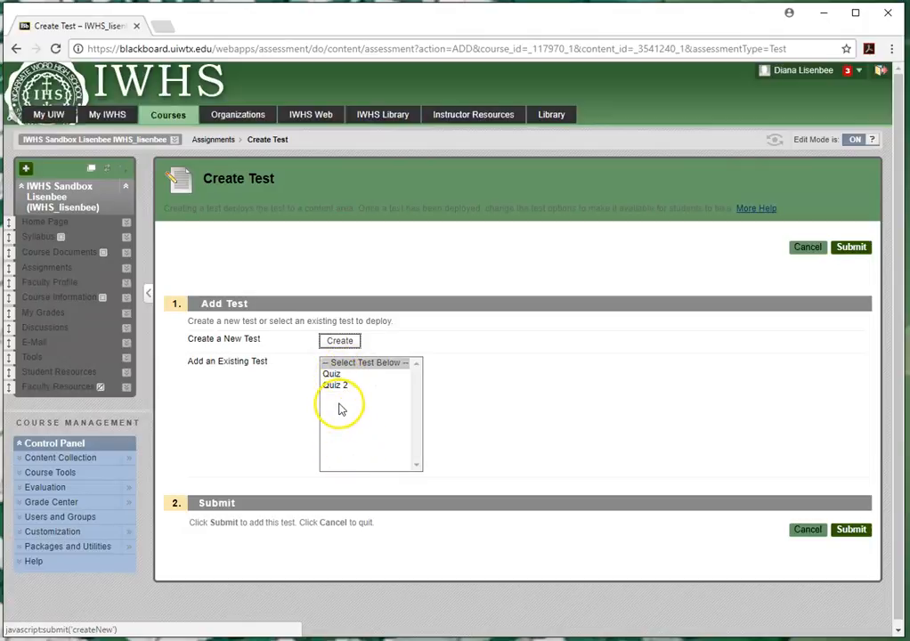
{"action": "left_click", "coordinate": [341, 341]}
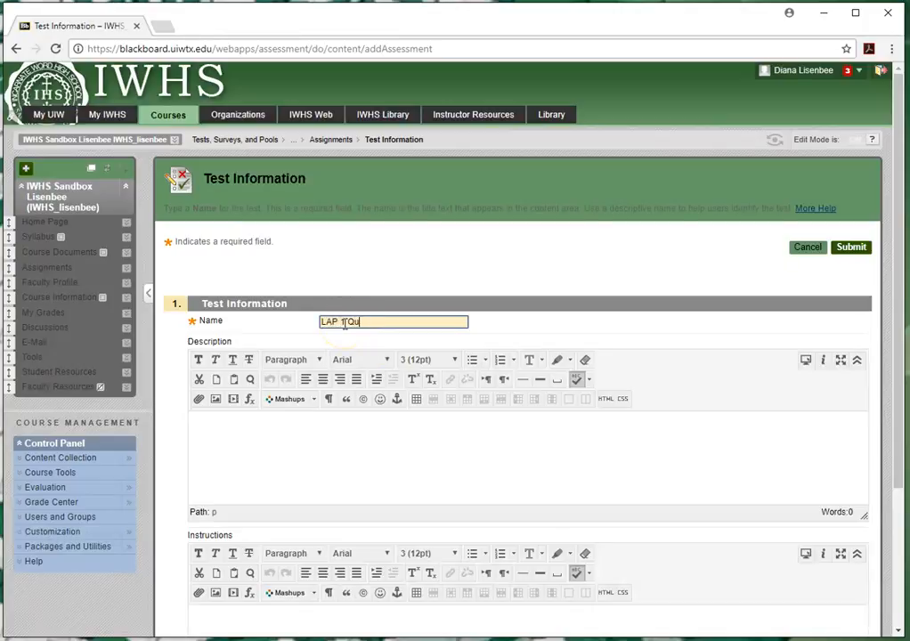
Name the test LAP 1 Quiz, describe it as "This is a quiz for LAP 1.", add instructions "Please answer all questions." and submit.
{"action": "scroll", "coordinate": [345, 324], "scroll_direction": "down", "scroll_amount": 2}
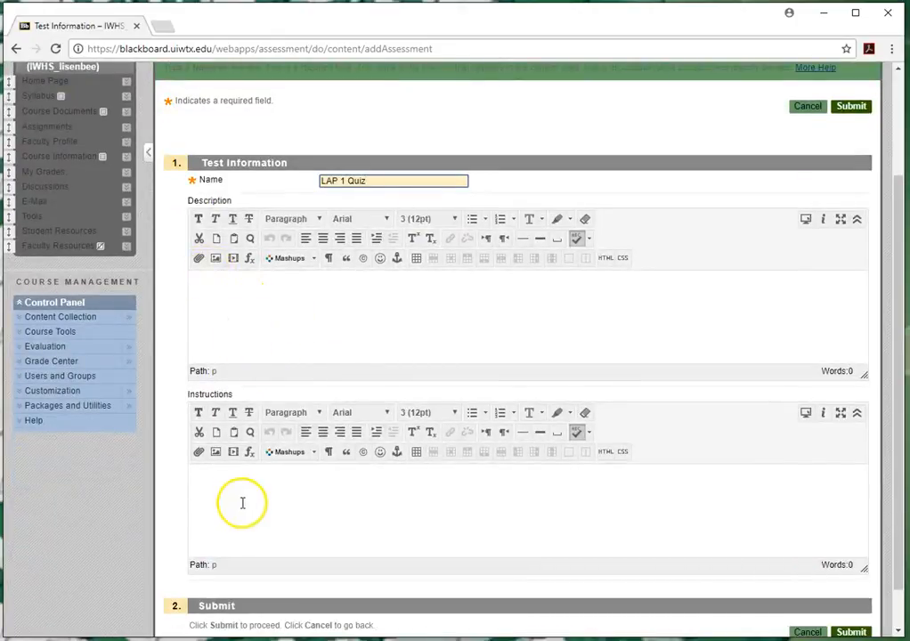
{"action": "left_click", "coordinate": [252, 303]}
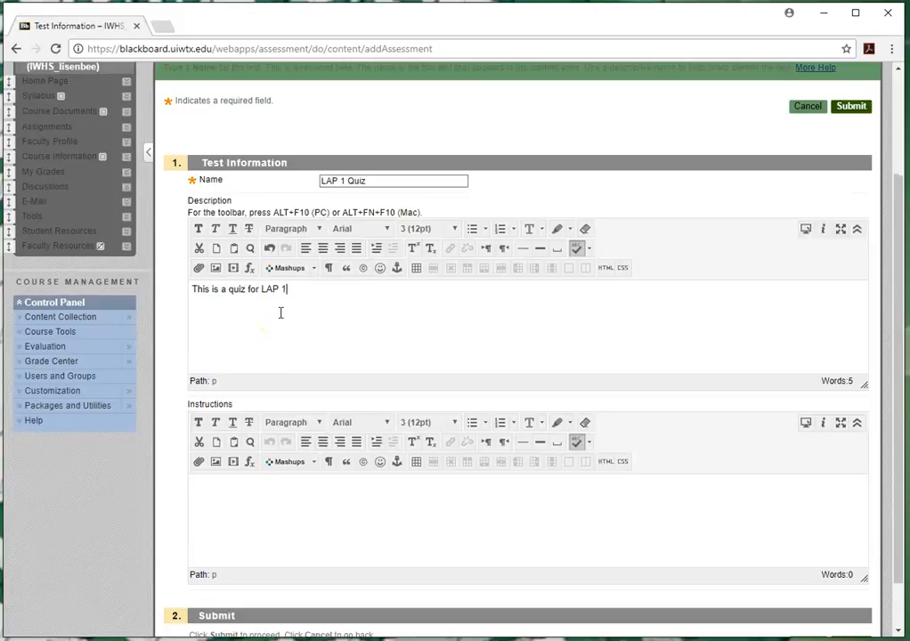
{"action": "left_click", "coordinate": [315, 479]}
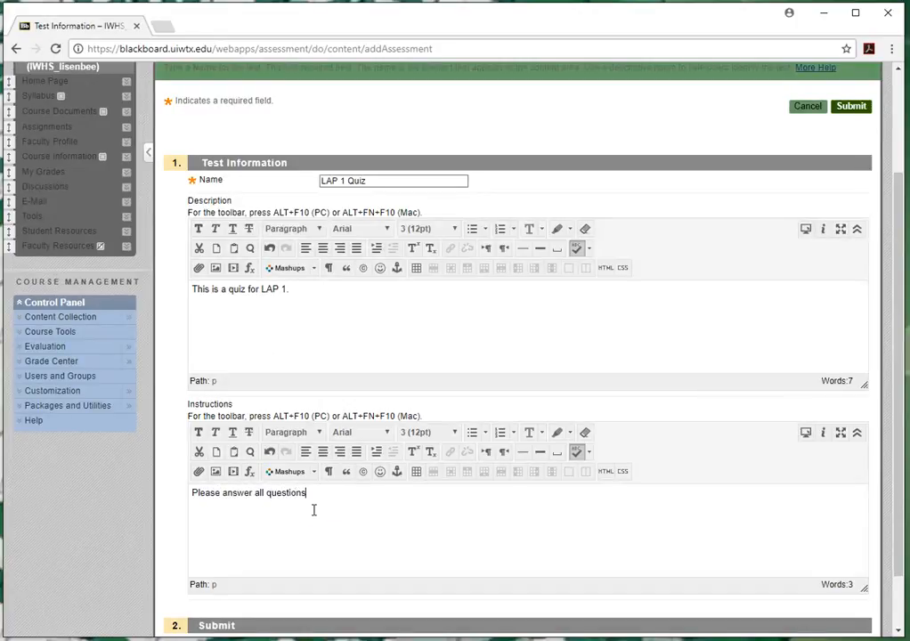
{"action": "scroll", "coordinate": [335, 509], "scroll_direction": "down", "scroll_amount": 2}
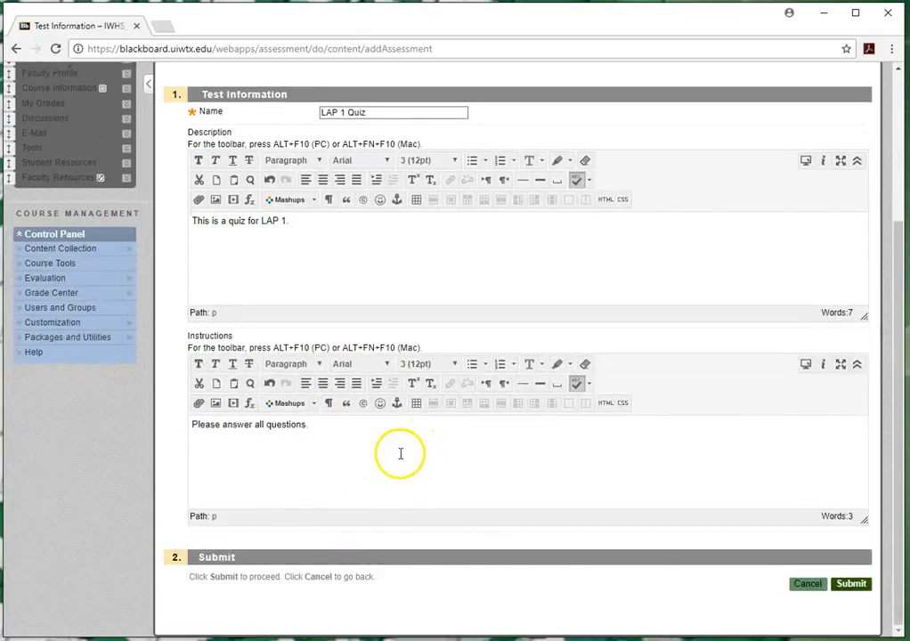
{"action": "left_click", "coordinate": [851, 586]}
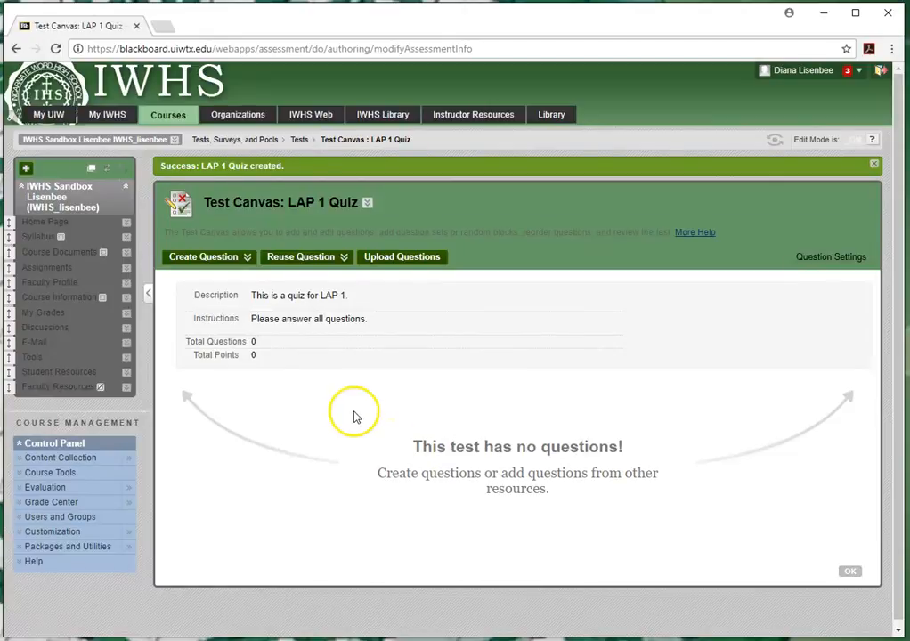
Add a multiple choice question to the quiz and title it "Question 1".
{"action": "left_click", "coordinate": [224, 260]}
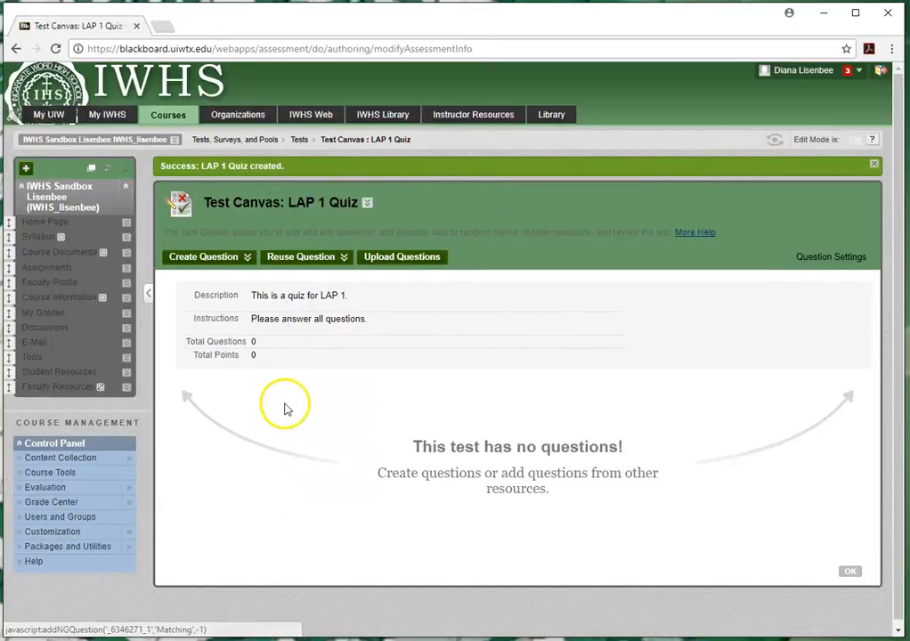
{"action": "left_click", "coordinate": [230, 264]}
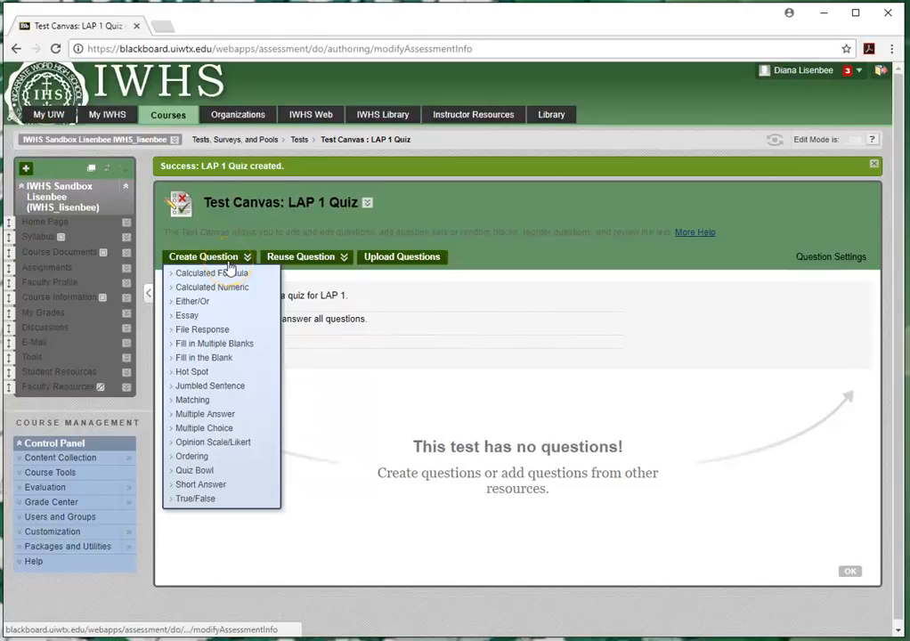
{"action": "left_click", "coordinate": [207, 428]}
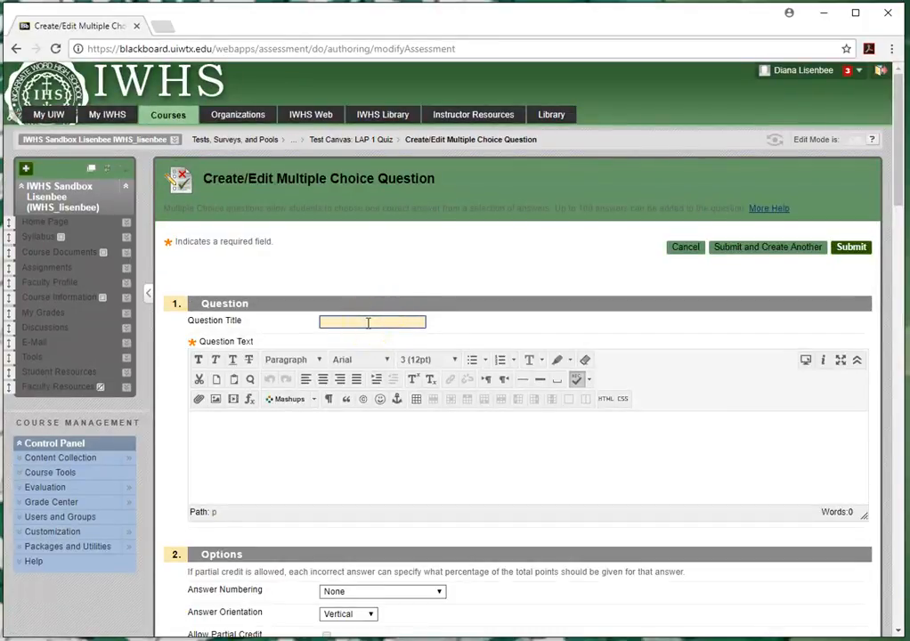
{"action": "type", "text": "Question 1"}
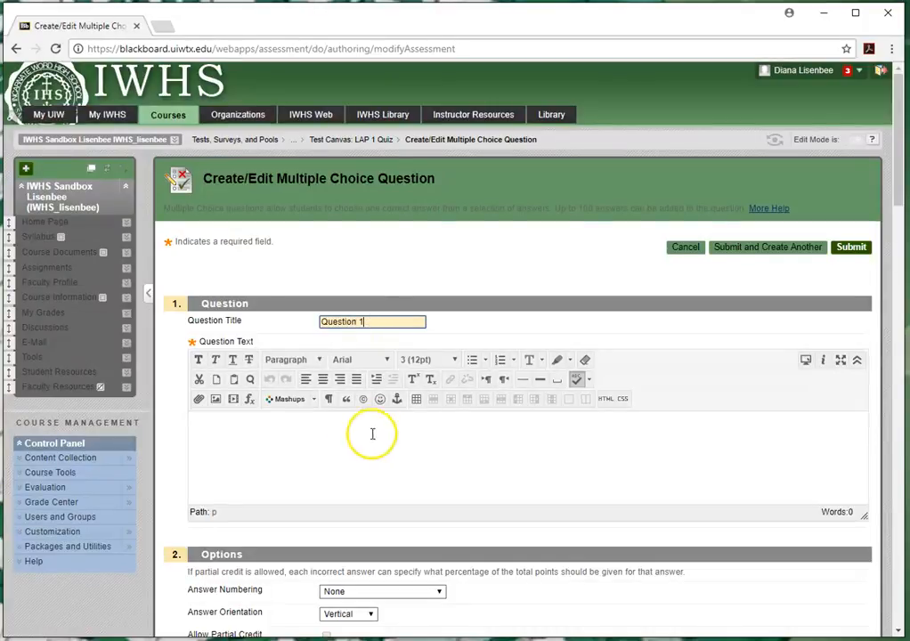
Enter the question text "How many grades are there at IWHS?".
{"action": "left_click", "coordinate": [313, 452]}
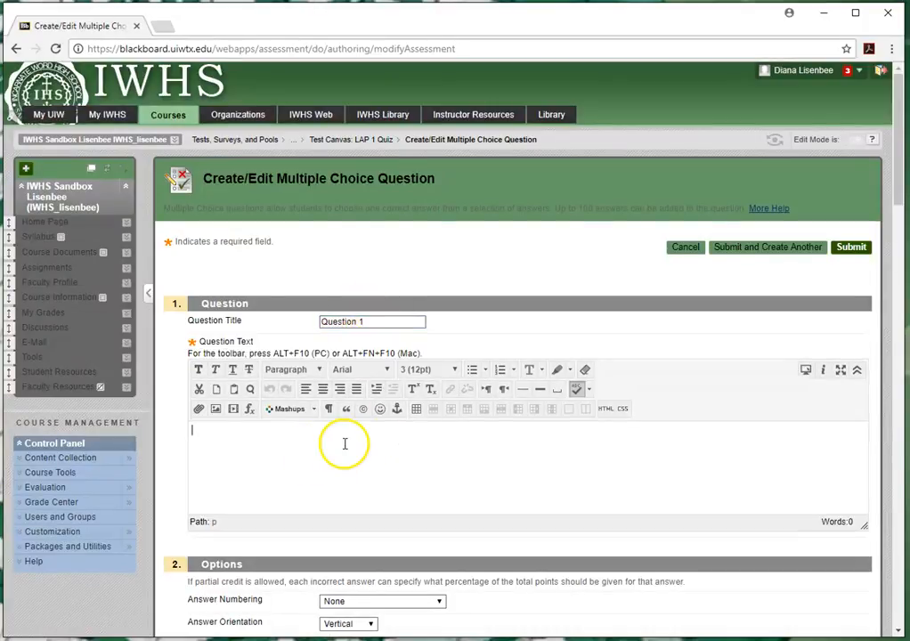
{"action": "left_click_drag", "start_coordinate": [380, 324], "coordinate": [309, 318]}
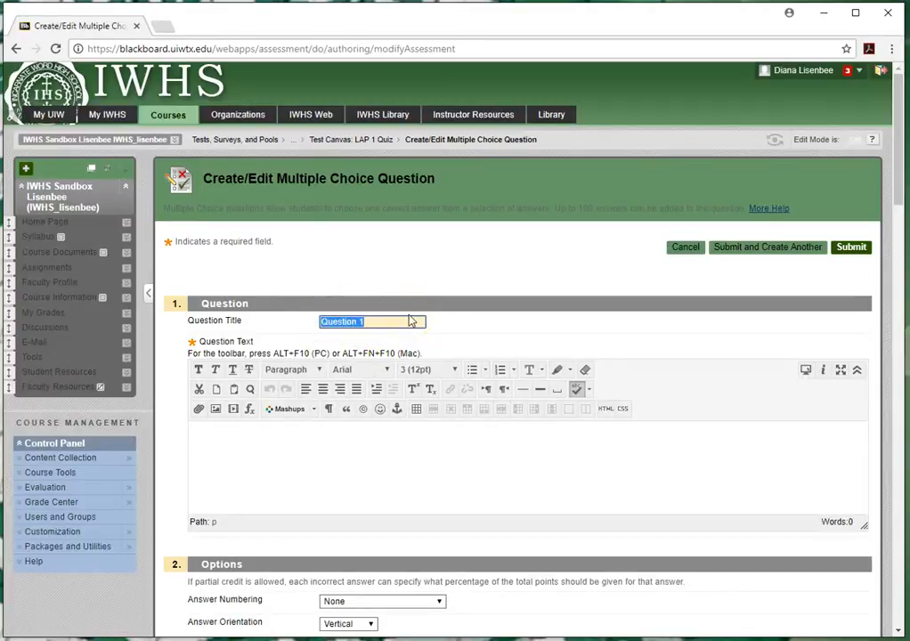
{"action": "left_click", "coordinate": [375, 322]}
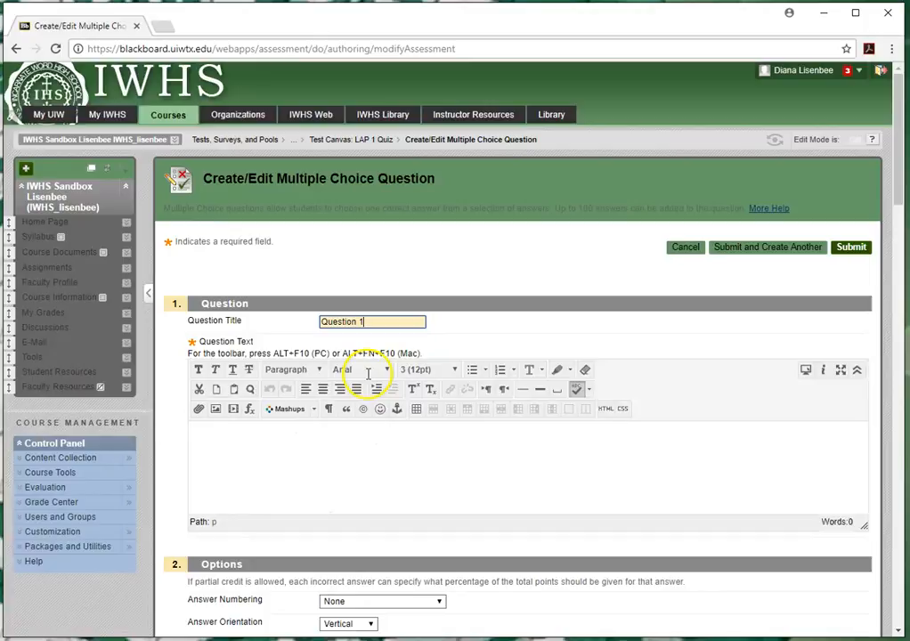
{"action": "left_click", "coordinate": [281, 473]}
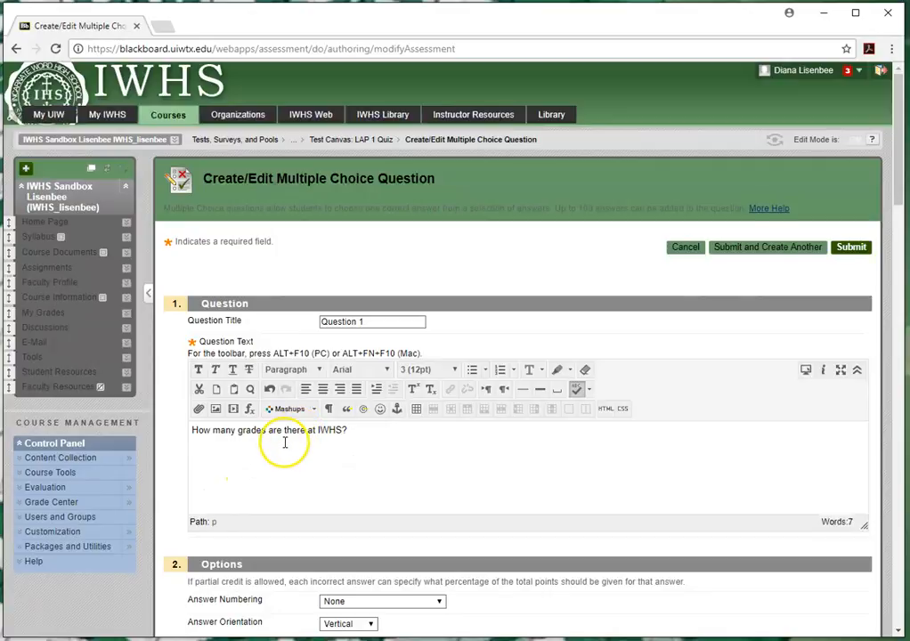
Keep answer numbering at None and orientation Vertical, and enable showing the answers in random order.
{"action": "scroll", "coordinate": [313, 461], "scroll_direction": "down", "scroll_amount": 1}
{"action": "scroll", "coordinate": [314, 463], "scroll_direction": "down", "scroll_amount": 2}
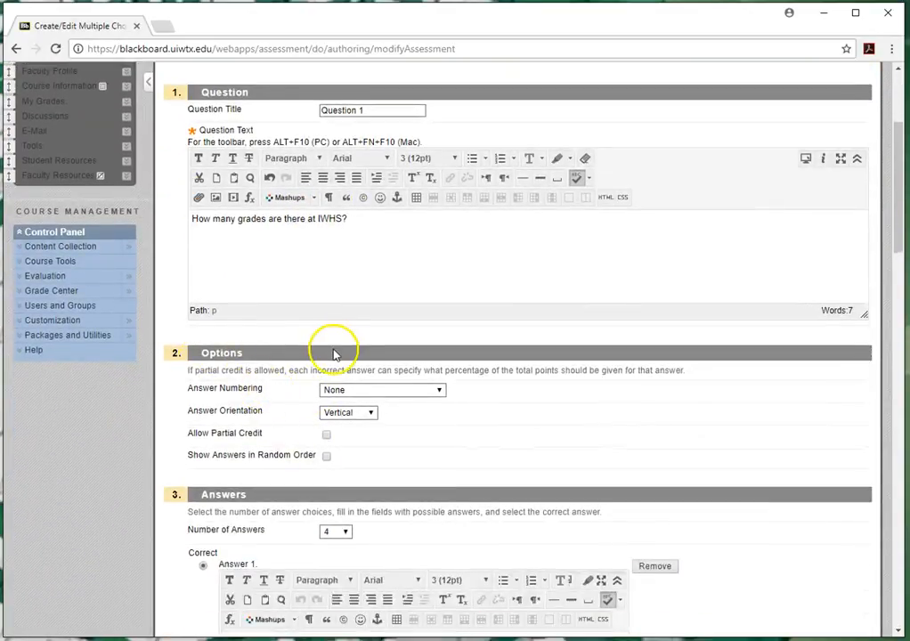
{"action": "left_click", "coordinate": [399, 392]}
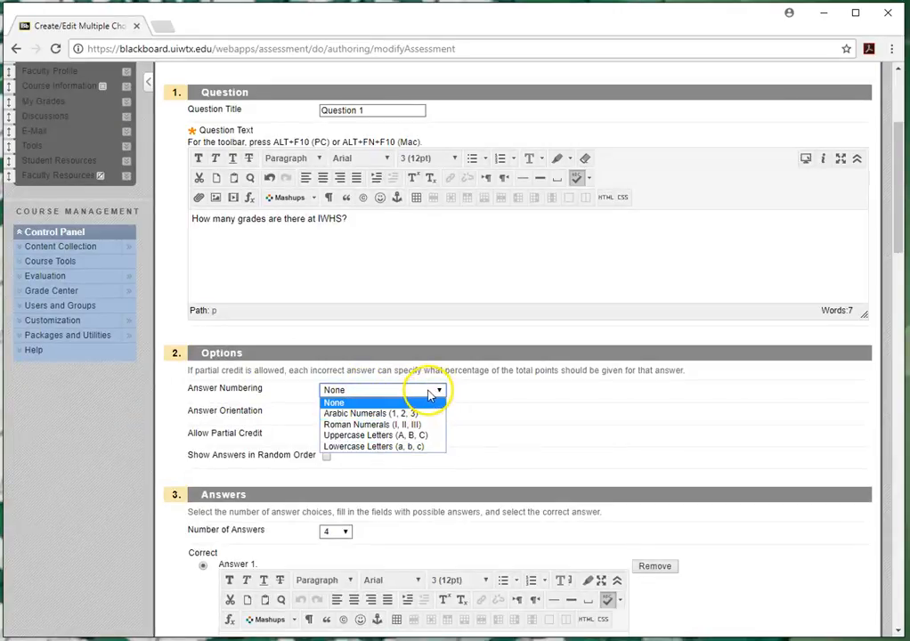
{"action": "left_click", "coordinate": [430, 394]}
{"action": "left_click", "coordinate": [367, 414]}
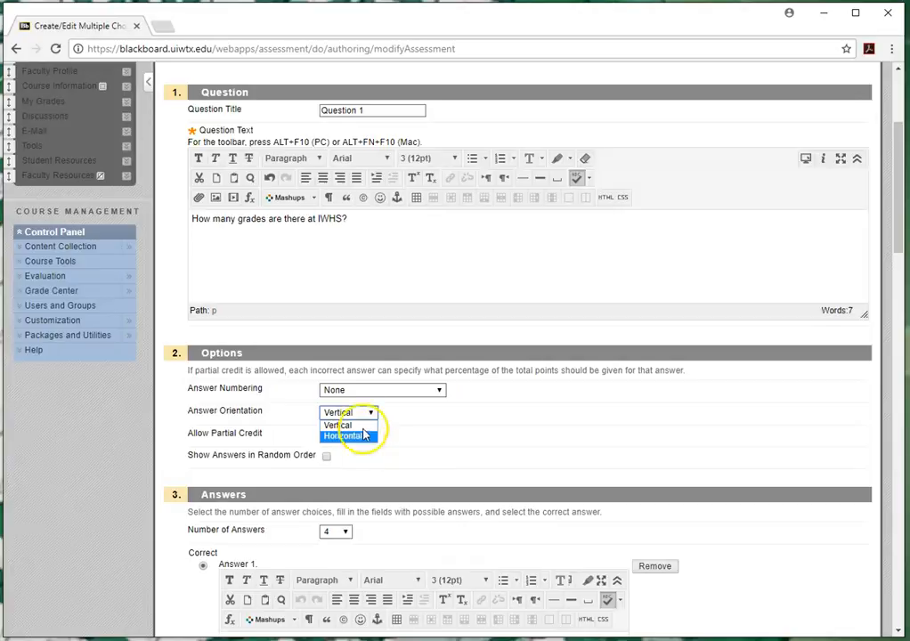
{"action": "left_click", "coordinate": [361, 425]}
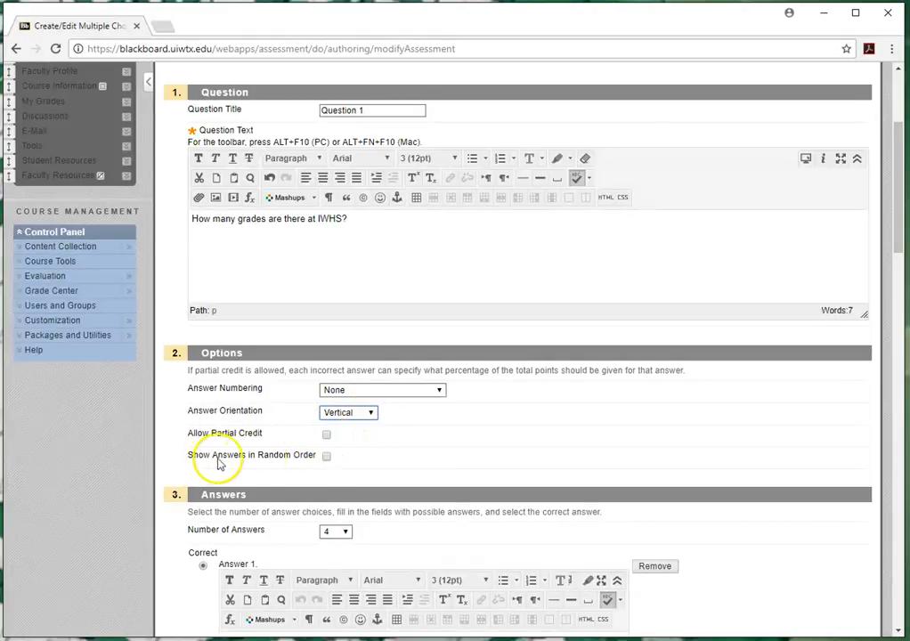
{"action": "scroll", "coordinate": [397, 454], "scroll_direction": "down", "scroll_amount": 1}
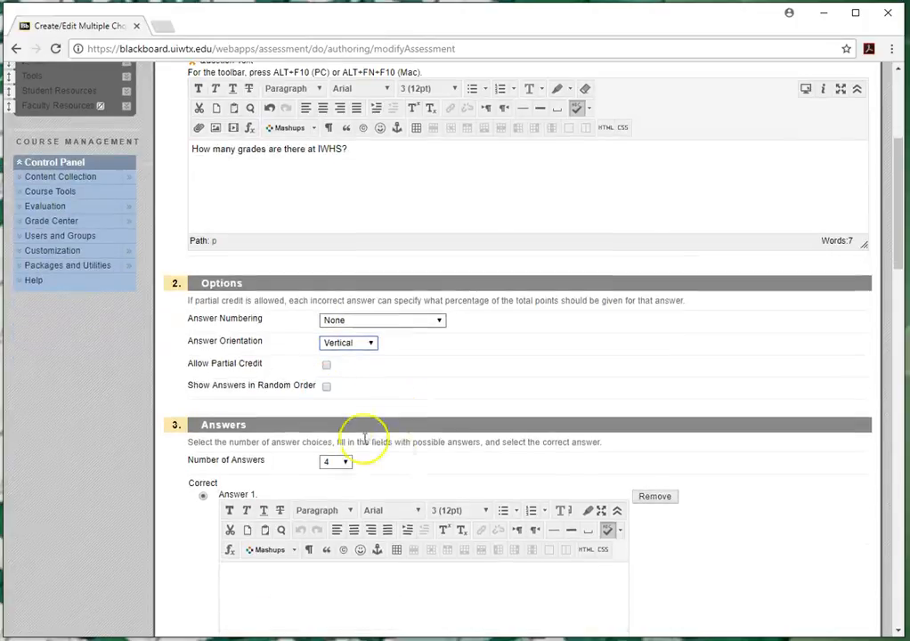
{"action": "left_click", "coordinate": [327, 386]}
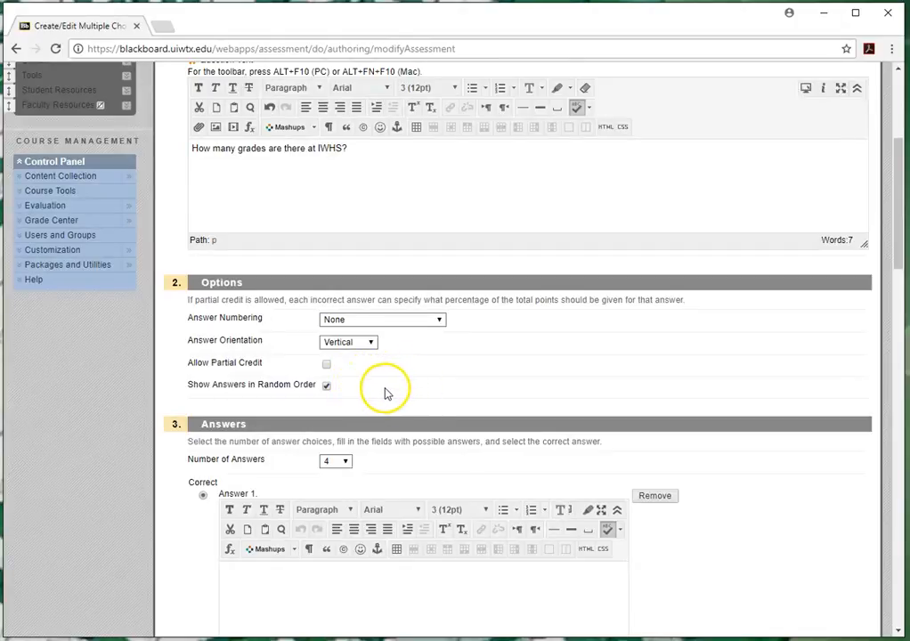
Keep the number of answers at 4 and enter "2 grades: 8 and 9th grade" as Answer 1.
{"action": "scroll", "coordinate": [430, 383], "scroll_direction": "down", "scroll_amount": 3}
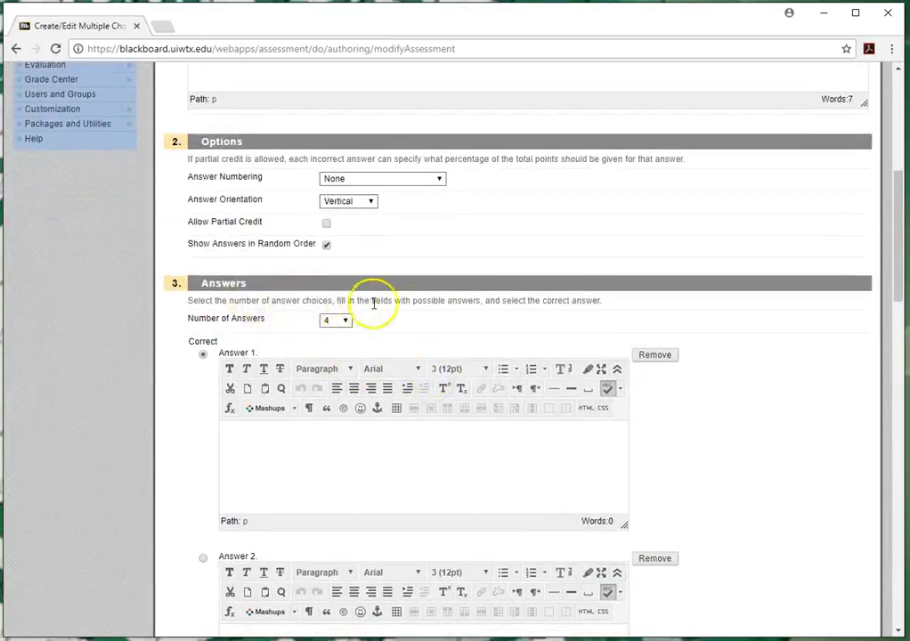
{"action": "left_click", "coordinate": [345, 323]}
{"action": "mouse_move", "coordinate": [348, 347]}
{"action": "left_mouse_down"}
{"action": "mouse_move", "coordinate": [346, 524]}
{"action": "mouse_move", "coordinate": [340, 366]}
{"action": "mouse_move", "coordinate": [331, 345]}
{"action": "mouse_move", "coordinate": [339, 320]}
{"action": "mouse_move", "coordinate": [347, 325]}
{"action": "left_mouse_up"}
{"action": "left_click", "coordinate": [364, 321]}
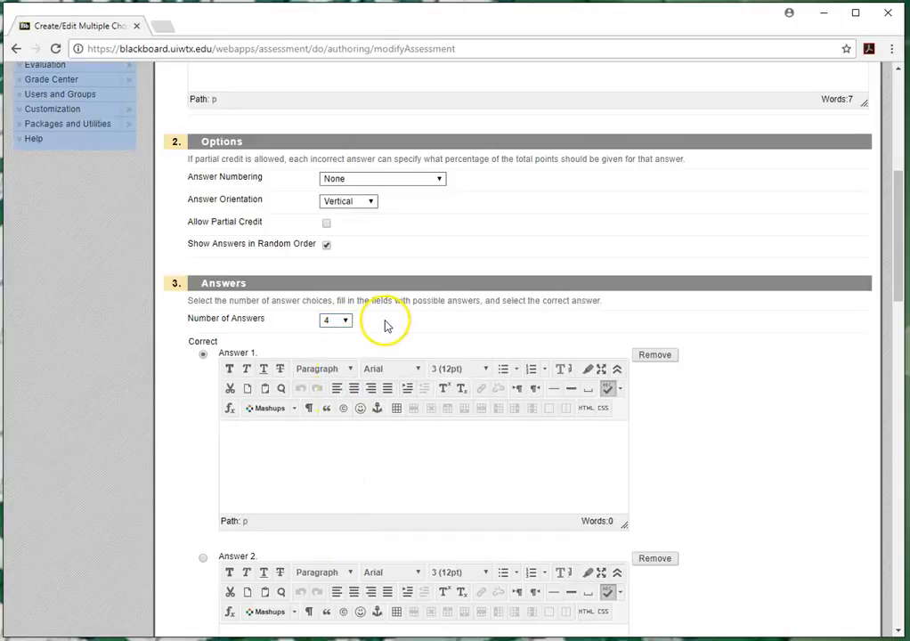
{"action": "left_click", "coordinate": [283, 462]}
{"action": "scroll", "coordinate": [307, 454], "scroll_direction": "up", "scroll_amount": 1}
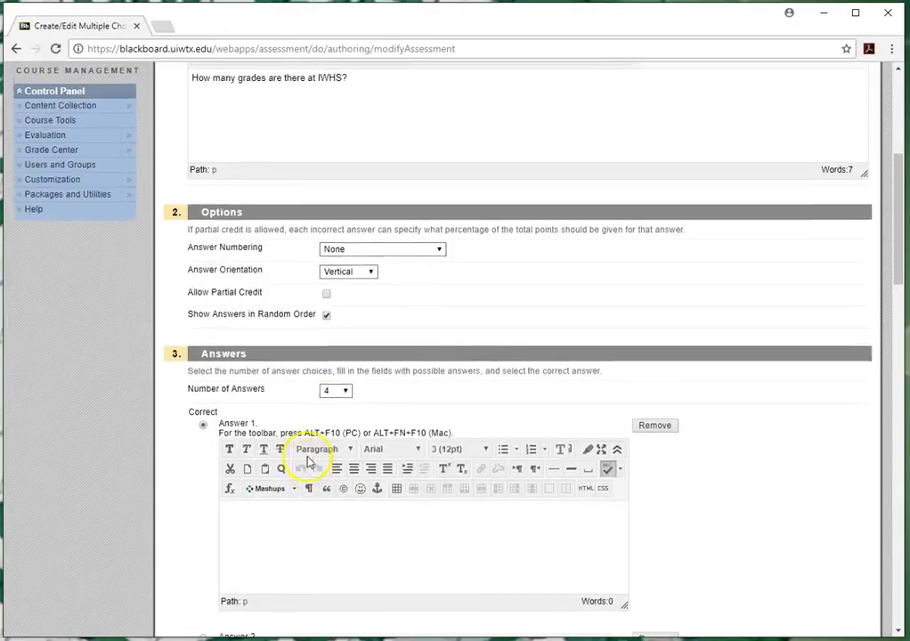
{"action": "scroll", "coordinate": [379, 139], "scroll_direction": "down", "scroll_amount": 1}
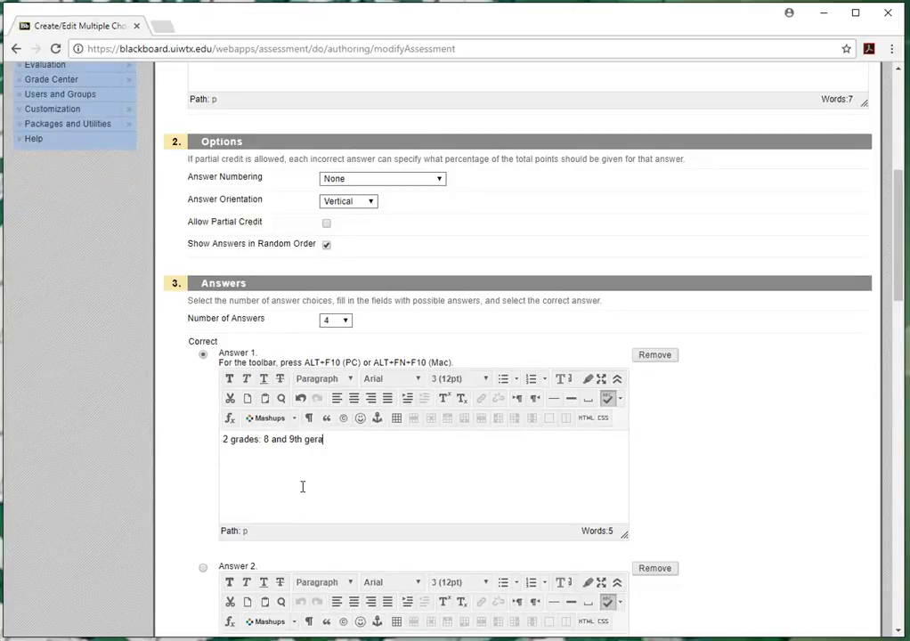
Enter "1 grade: seniors rule!" as Answer 2.
{"action": "scroll", "coordinate": [302, 487], "scroll_direction": "down", "scroll_amount": 2}
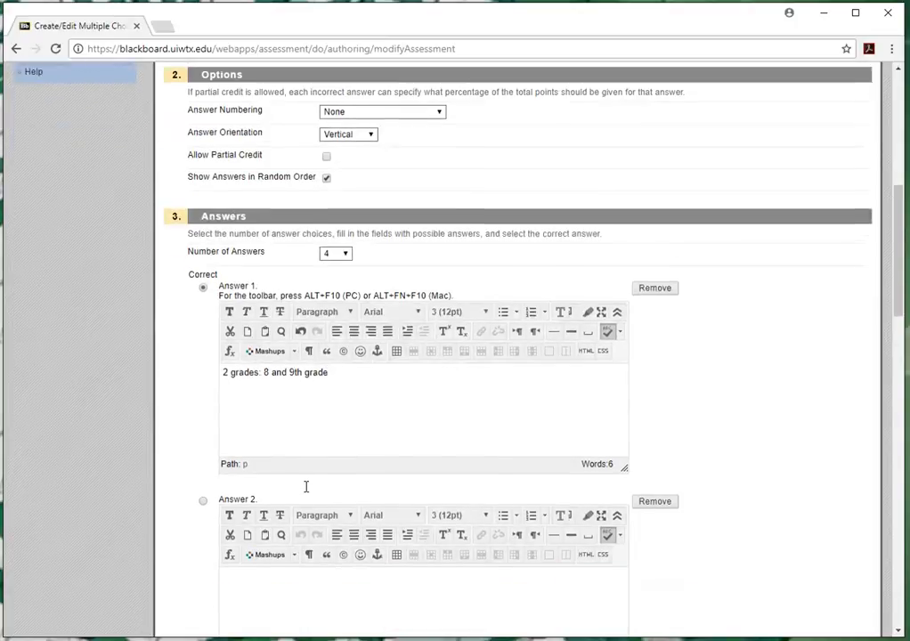
{"action": "left_click", "coordinate": [303, 447]}
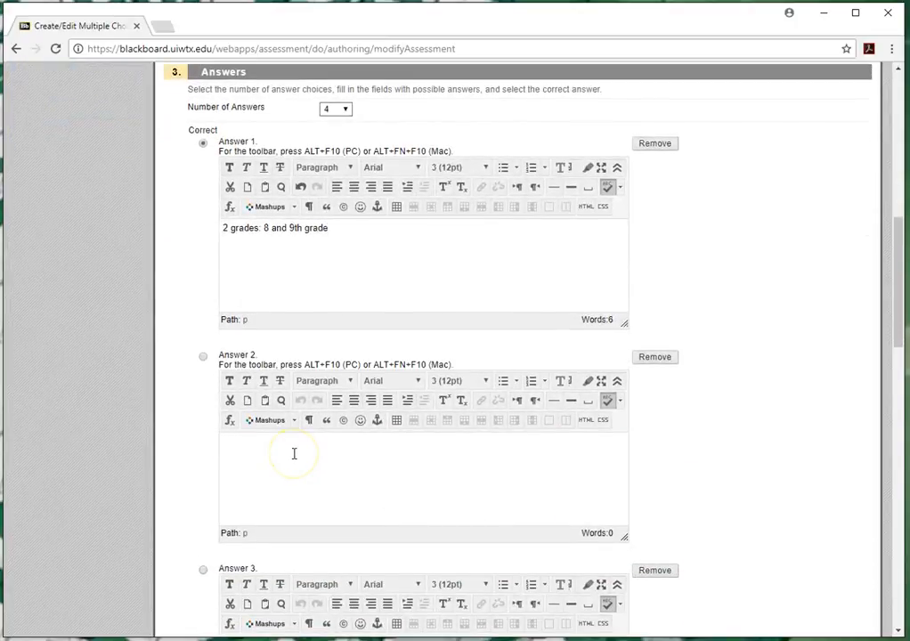
{"action": "type", "text": "1 grade: seniu"}
{"action": "key", "text": "BackSpace"}
{"action": "key", "text": "BackSpace"}
{"action": "key", "text": "BackSpace"}
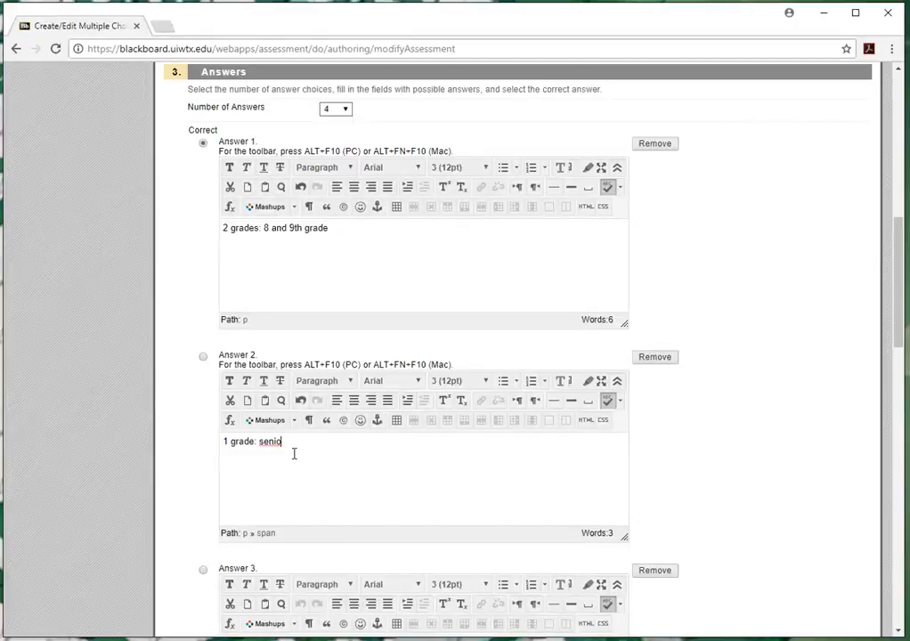
Enter "3 grades: 6, 7 and 8th grade" as Answer 3 and "4 grades: 9, 10, 11 and 12" as Answer 4.
{"action": "scroll", "coordinate": [296, 452], "scroll_direction": "down", "scroll_amount": 2}
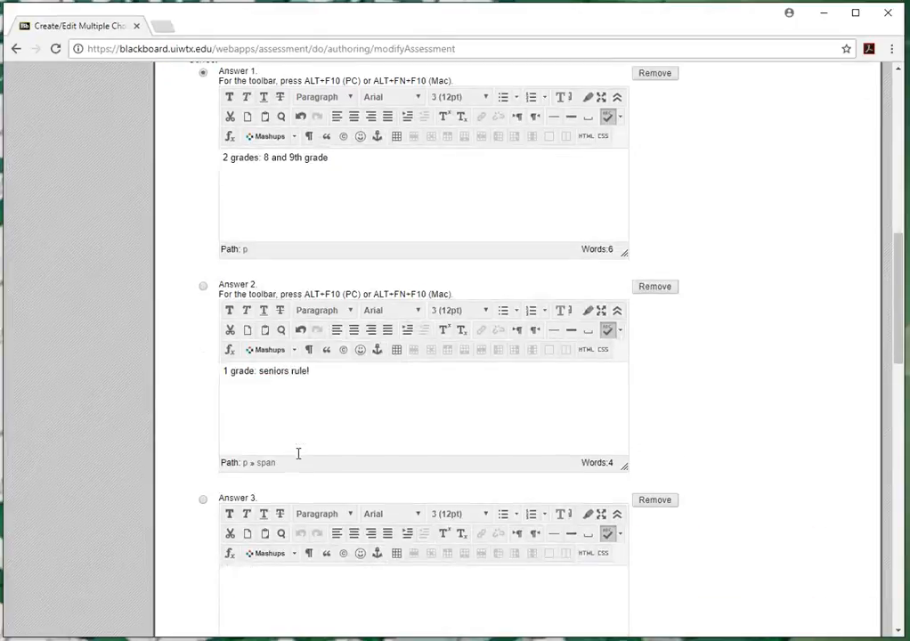
{"action": "left_click", "coordinate": [272, 480]}
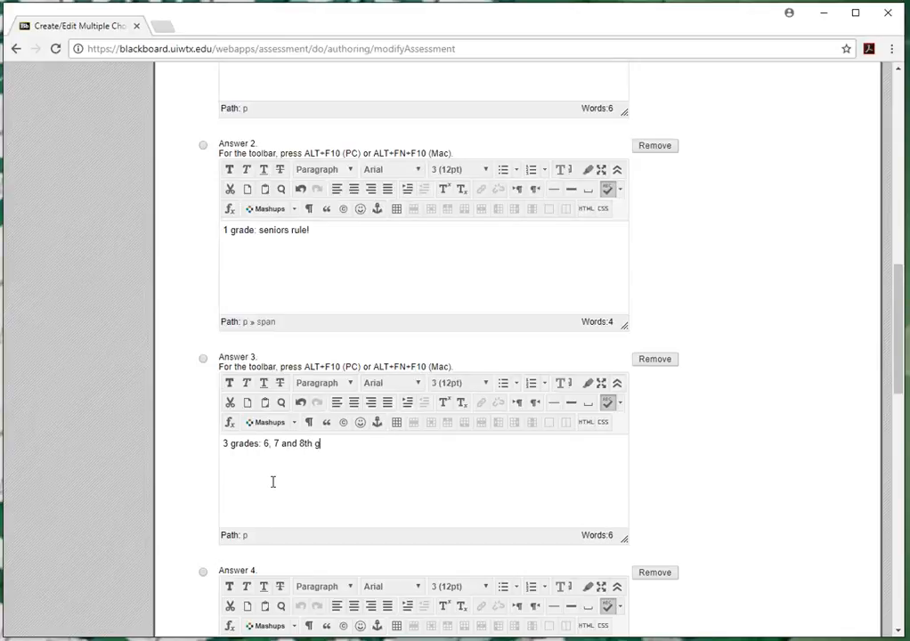
{"action": "left_click", "coordinate": [274, 482]}
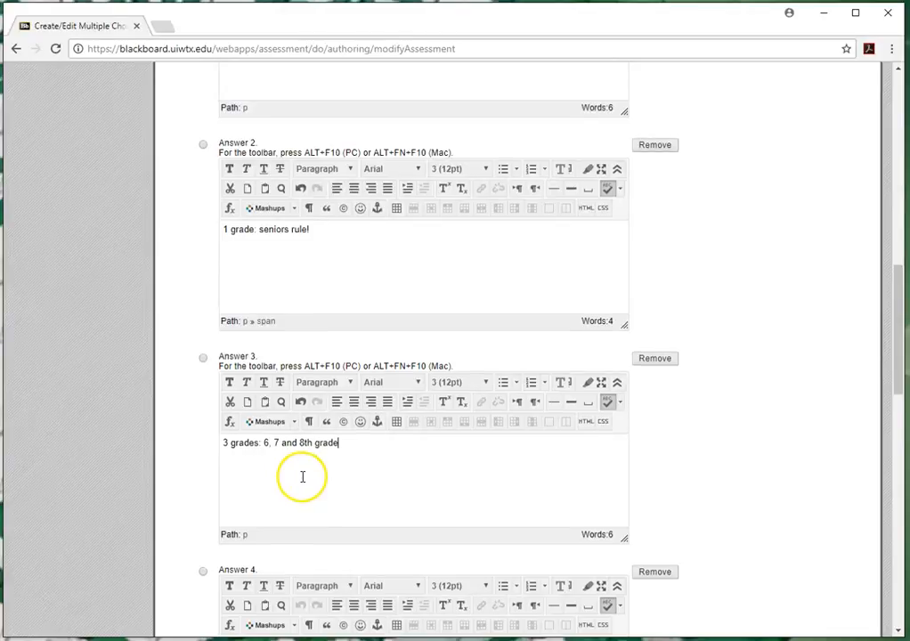
{"action": "scroll", "coordinate": [302, 476], "scroll_direction": "down", "scroll_amount": 3}
{"action": "left_click", "coordinate": [295, 411]}
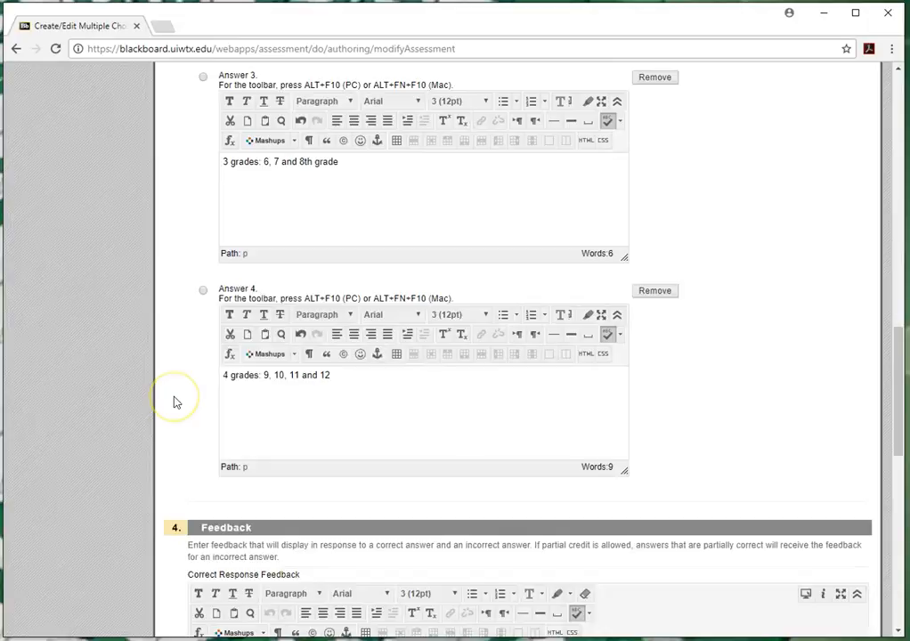
{"action": "scroll", "coordinate": [174, 402], "scroll_direction": "up", "scroll_amount": 10}
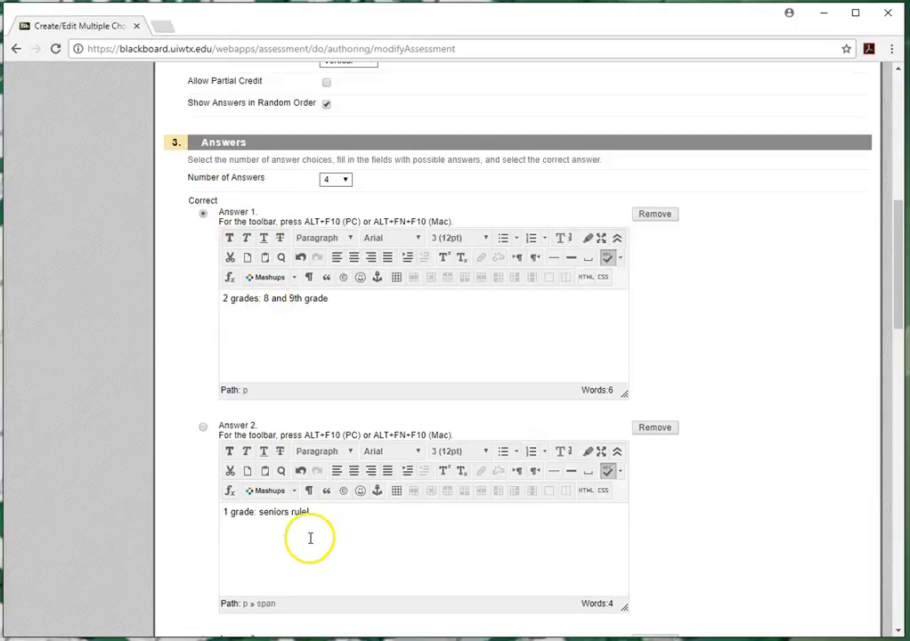
Mark Answer 4, "4 grades: 9, 10, 11 and 12", as the correct answer.
{"action": "scroll", "coordinate": [310, 537], "scroll_direction": "down", "scroll_amount": 3}
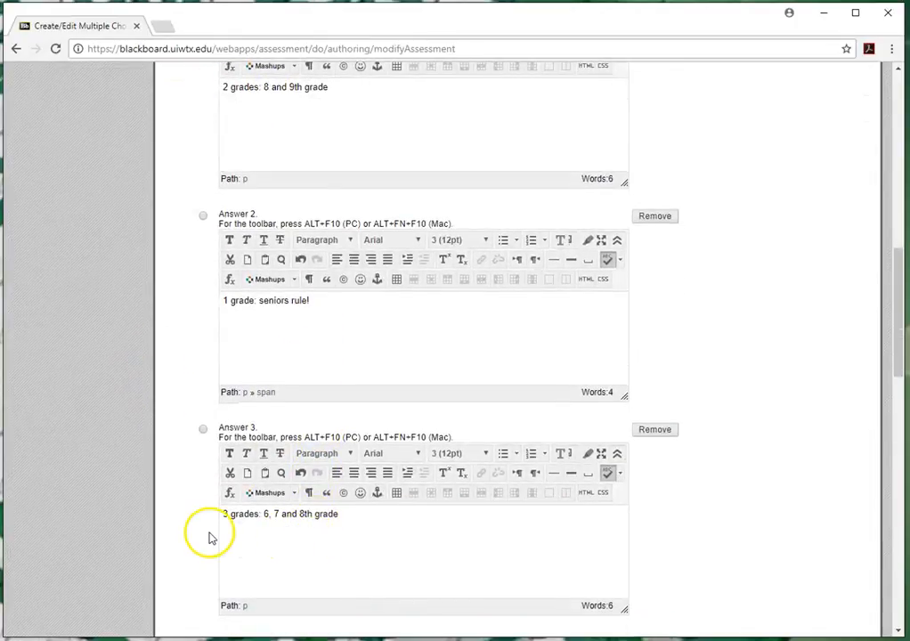
{"action": "scroll", "coordinate": [209, 538], "scroll_direction": "down", "scroll_amount": 3}
{"action": "left_click", "coordinate": [278, 534]}
{"action": "left_click", "coordinate": [203, 433]}
{"action": "scroll", "coordinate": [763, 484], "scroll_direction": "down", "scroll_amount": 1}
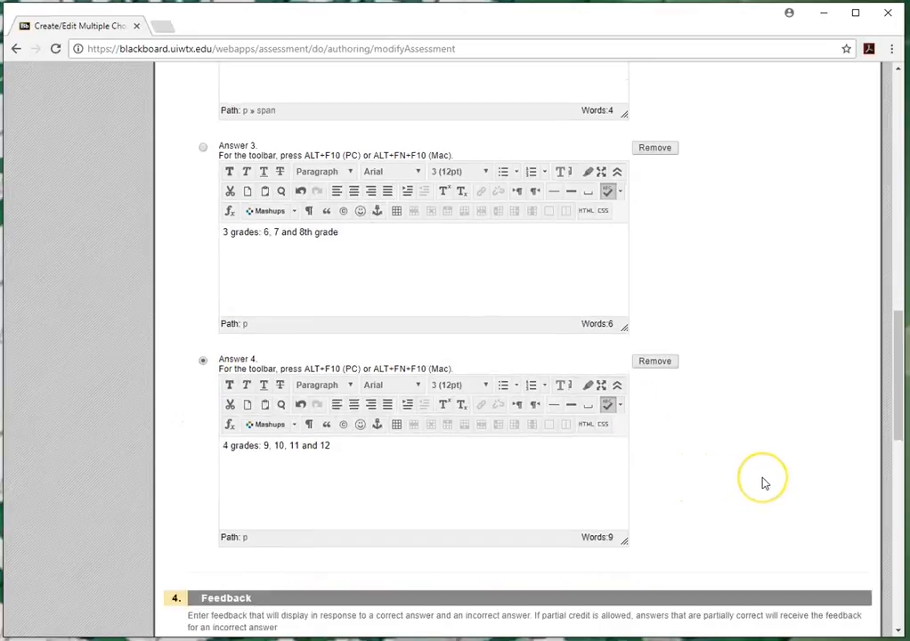
Enter "Good job! Yes, there are 4 grades at IWHS." as correct feedback and "Not quite... there are 4 grades at IWHS." as incorrect feedback.
{"action": "scroll", "coordinate": [763, 483], "scroll_direction": "down", "scroll_amount": 5}
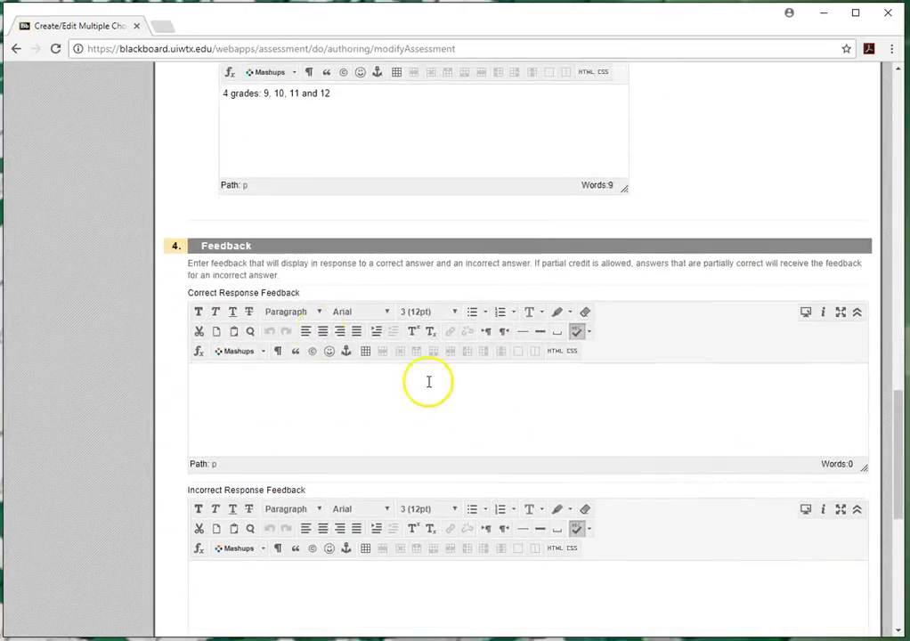
{"action": "left_click", "coordinate": [270, 413]}
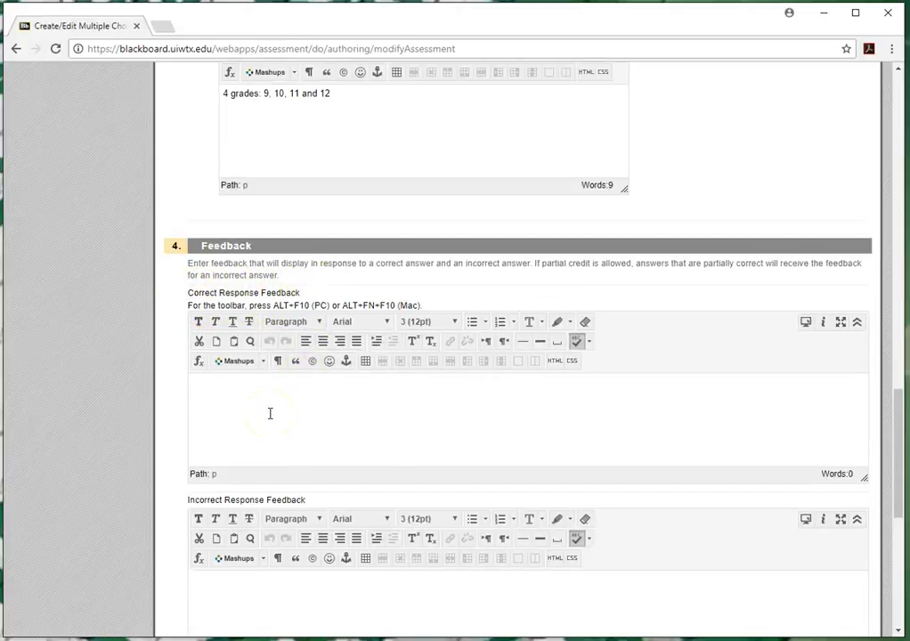
{"action": "type", "text": "Good job! Yes, there are 4 grades at IWHS."}
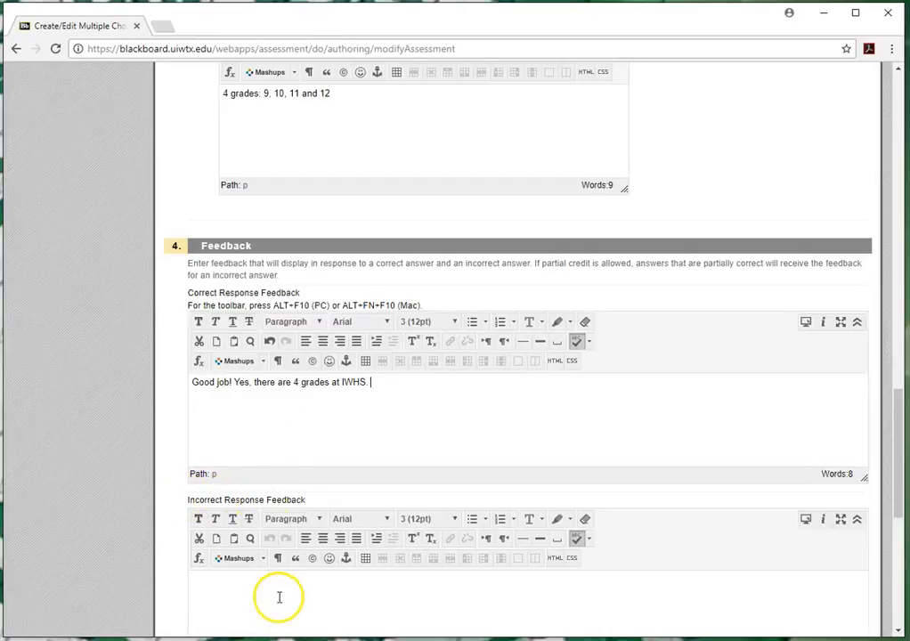
{"action": "scroll", "coordinate": [281, 592], "scroll_direction": "down", "scroll_amount": 2}
{"action": "left_click", "coordinate": [274, 482]}
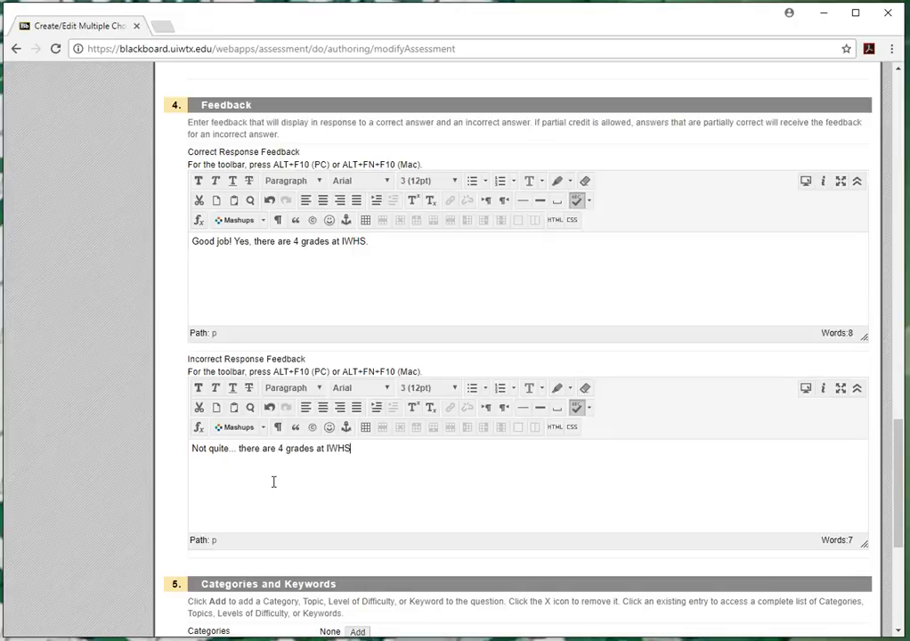
Leave categories and keywords empty, enter "Good job!" as the instructor note, and submit the multiple choice question.
{"action": "scroll", "coordinate": [324, 491], "scroll_direction": "down", "scroll_amount": 2}
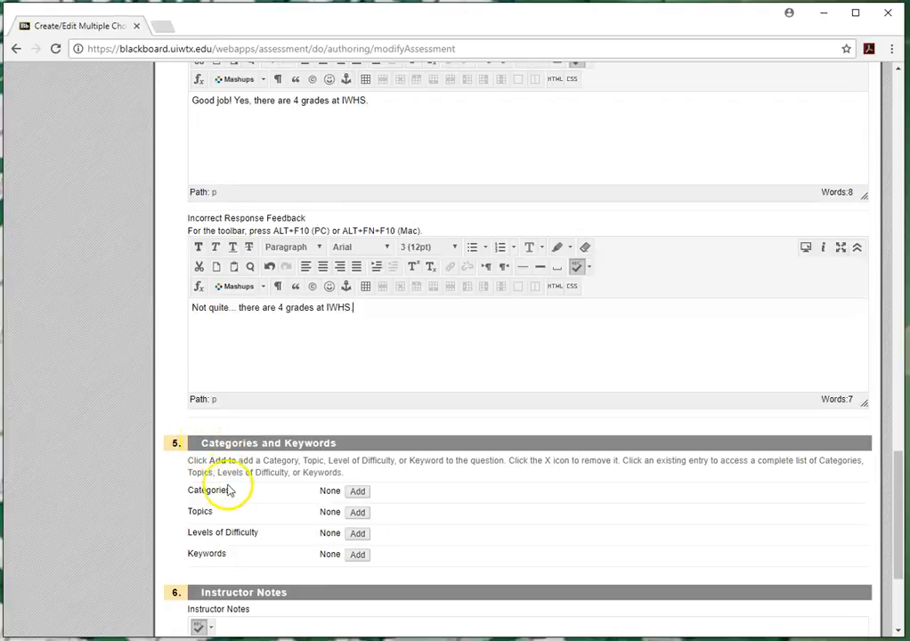
{"action": "scroll", "coordinate": [237, 497], "scroll_direction": "down", "scroll_amount": 3}
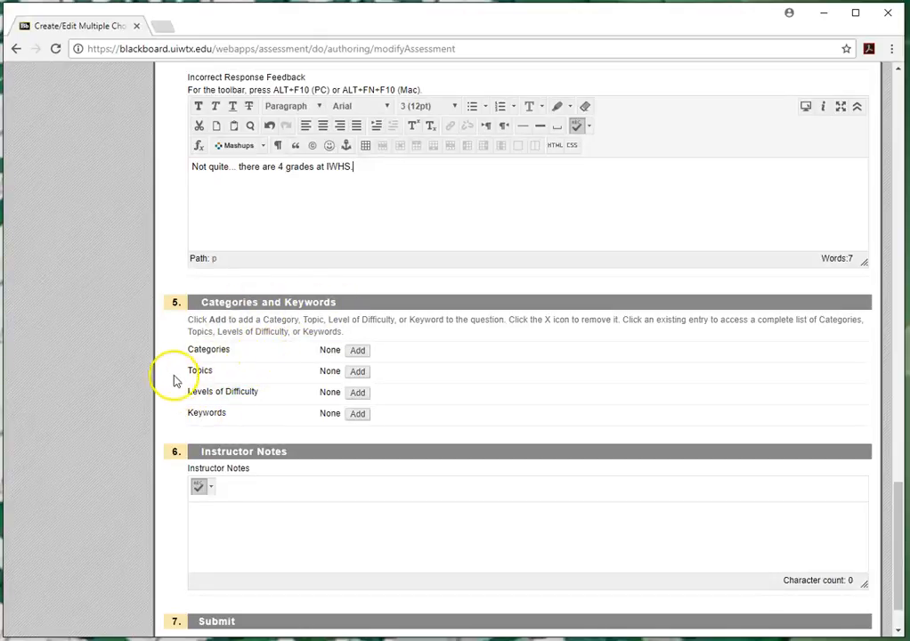
{"action": "scroll", "coordinate": [100, 404], "scroll_direction": "down", "scroll_amount": 2}
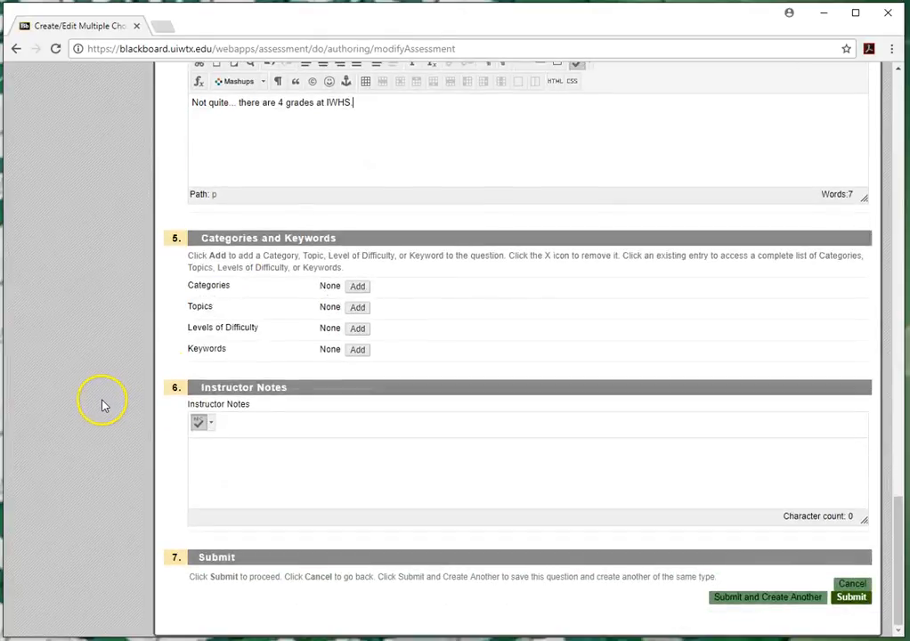
{"action": "left_click", "coordinate": [252, 459]}
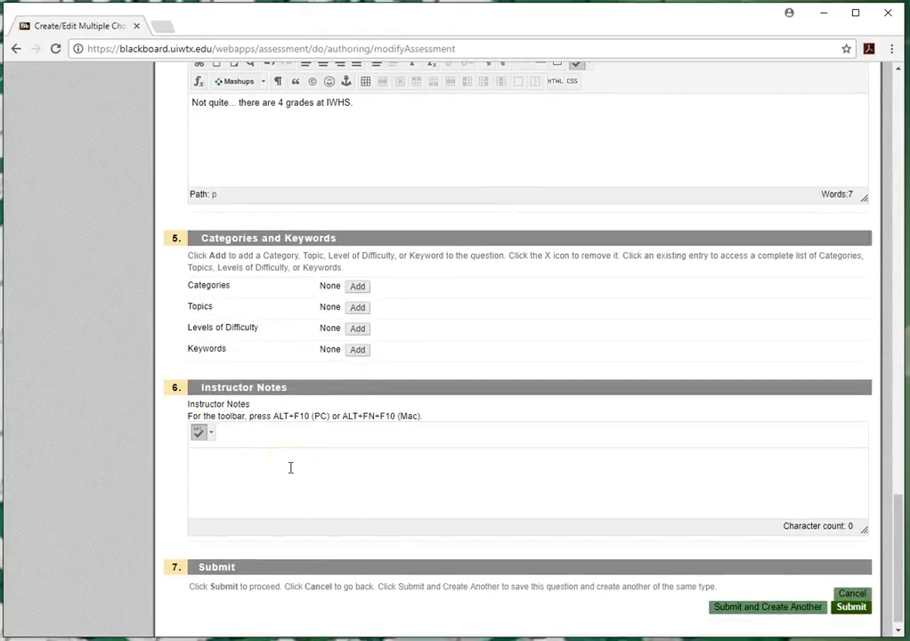
{"action": "type", "text": "Good job!"}
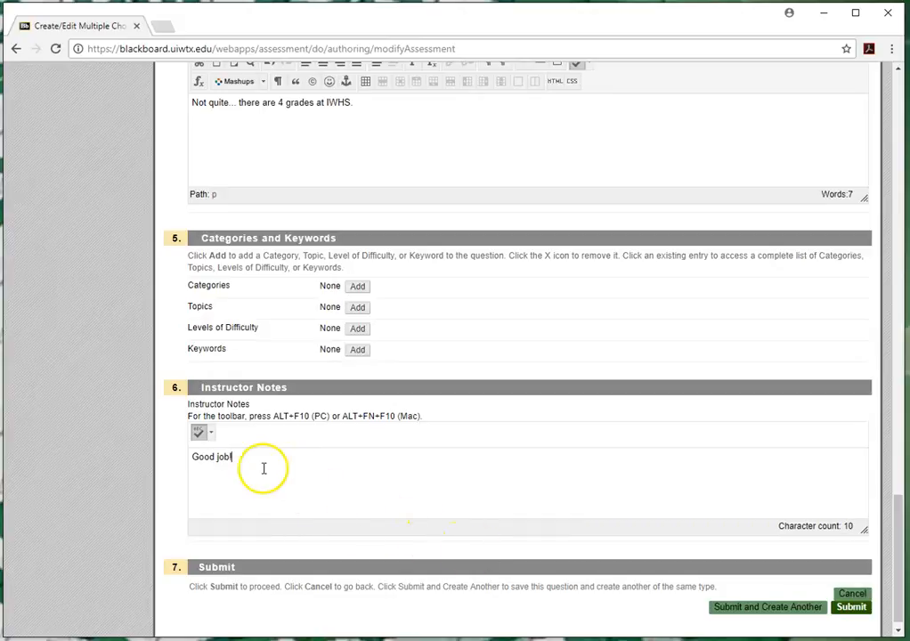
{"action": "scroll", "coordinate": [396, 499], "scroll_direction": "down", "scroll_amount": 1}
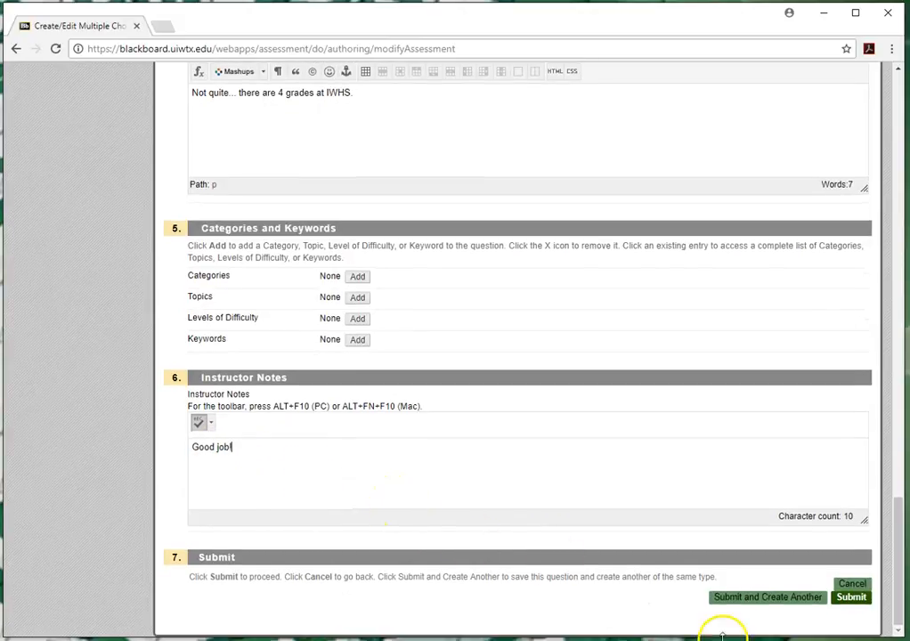
{"action": "left_click", "coordinate": [850, 598]}
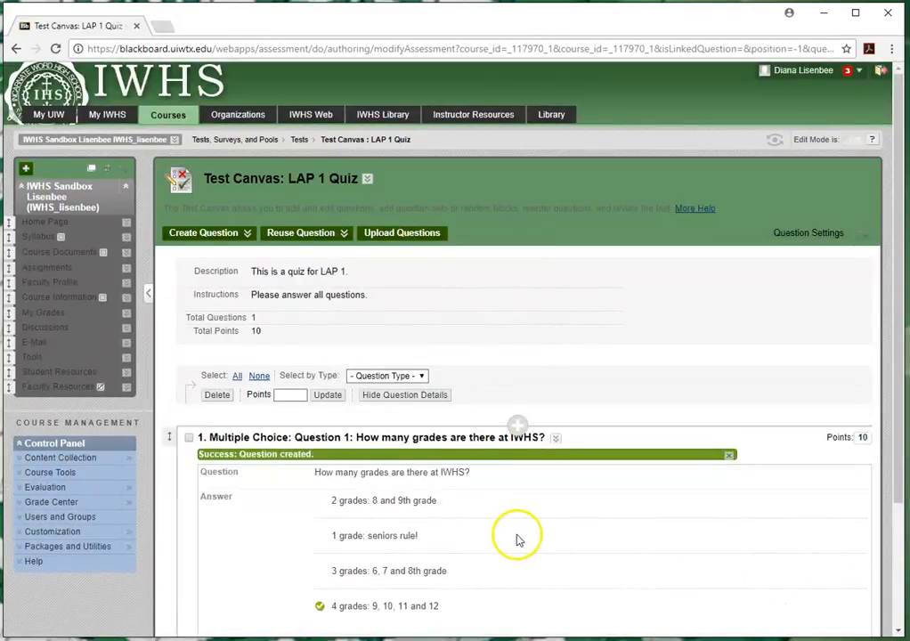
Review the submitted question's answers and feedback, and the test's question and point totals on the Test Canvas.
{"action": "scroll", "coordinate": [515, 534], "scroll_direction": "down", "scroll_amount": 2}
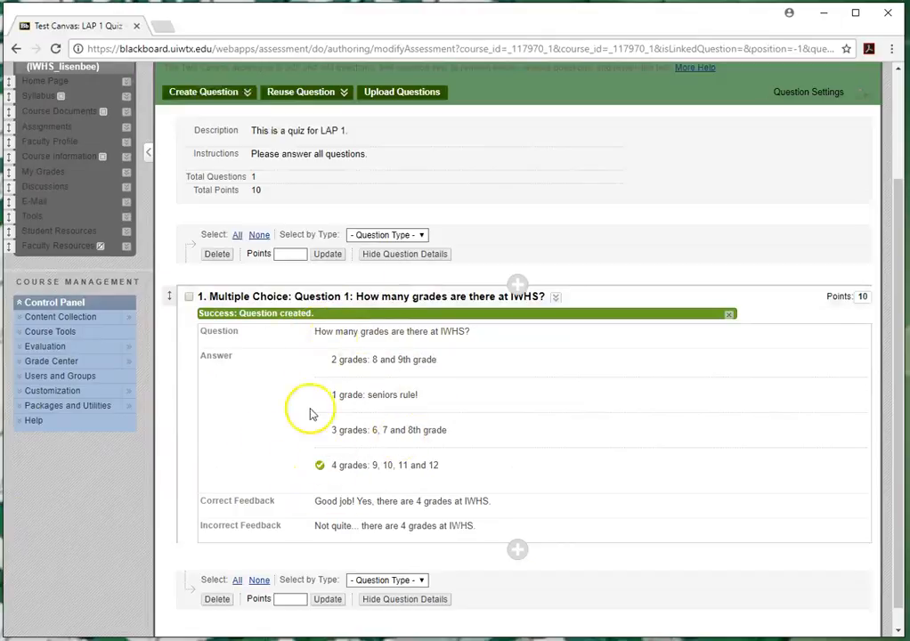
{"action": "scroll", "coordinate": [392, 441], "scroll_direction": "up", "scroll_amount": 1}
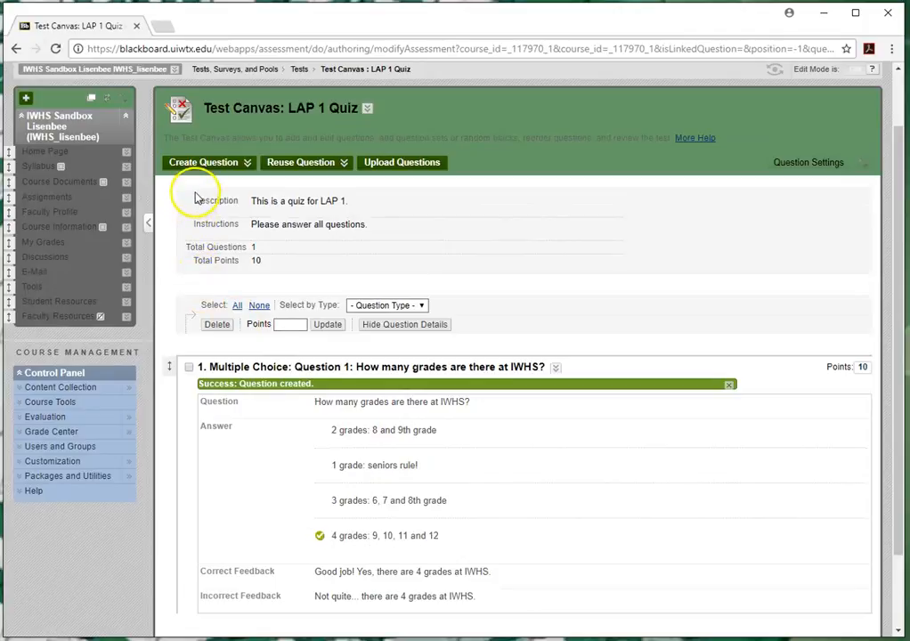
{"action": "double_click", "coordinate": [255, 260]}
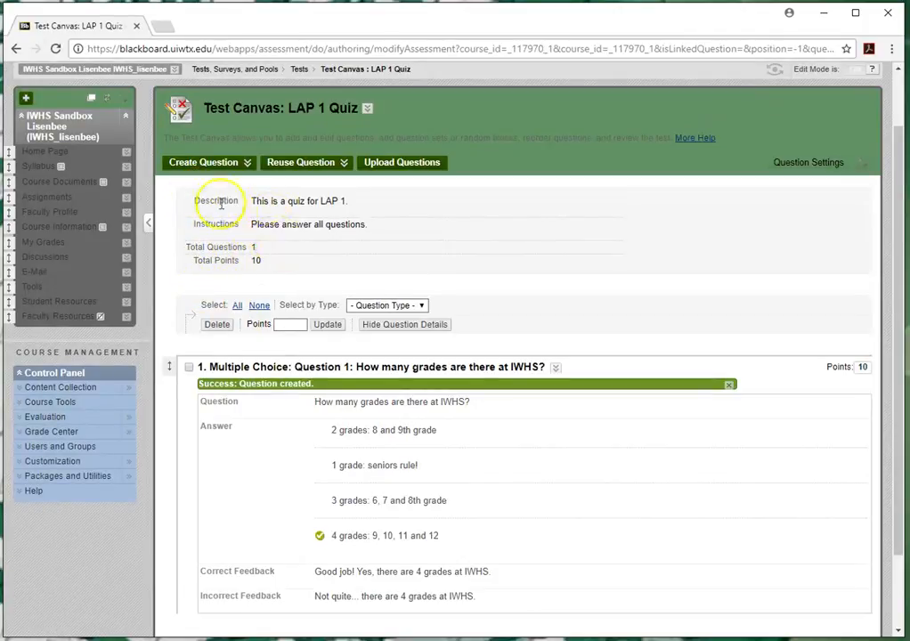
{"action": "left_click", "coordinate": [214, 162]}
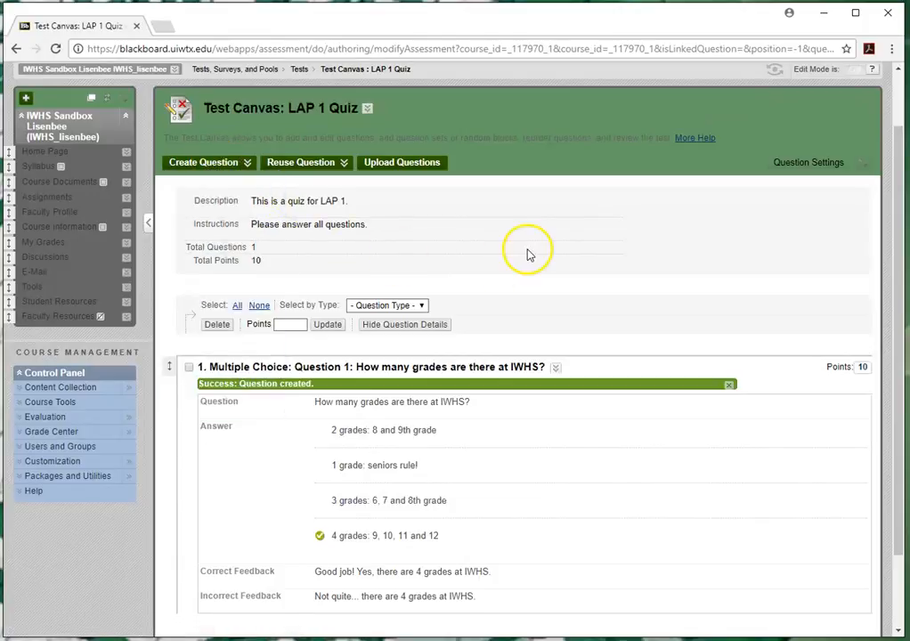
{"action": "scroll", "coordinate": [530, 267], "scroll_direction": "up", "scroll_amount": 1}
{"action": "left_click", "coordinate": [238, 235]}
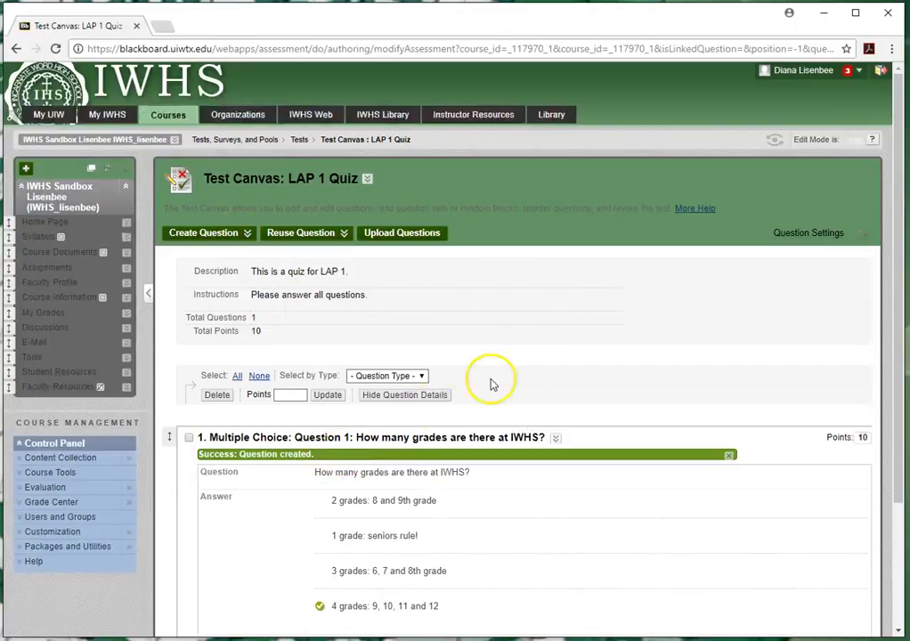
{"action": "scroll", "coordinate": [464, 356], "scroll_direction": "down", "scroll_amount": 3}
{"action": "scroll", "coordinate": [250, 291], "scroll_direction": "up", "scroll_amount": 2}
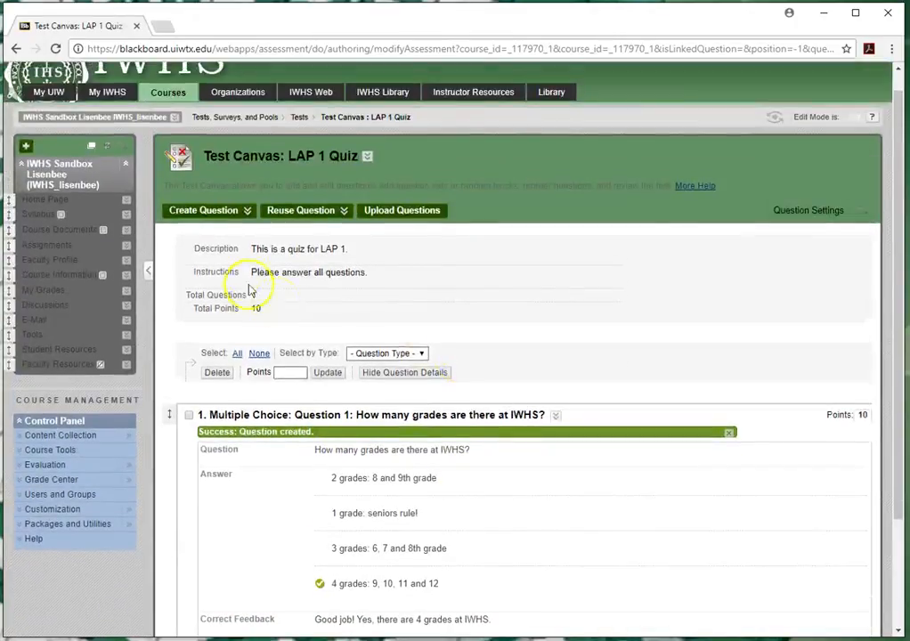
Create a Fill in the Blank question for the quiz and title it "Question 2".
{"action": "left_click", "coordinate": [232, 211]}
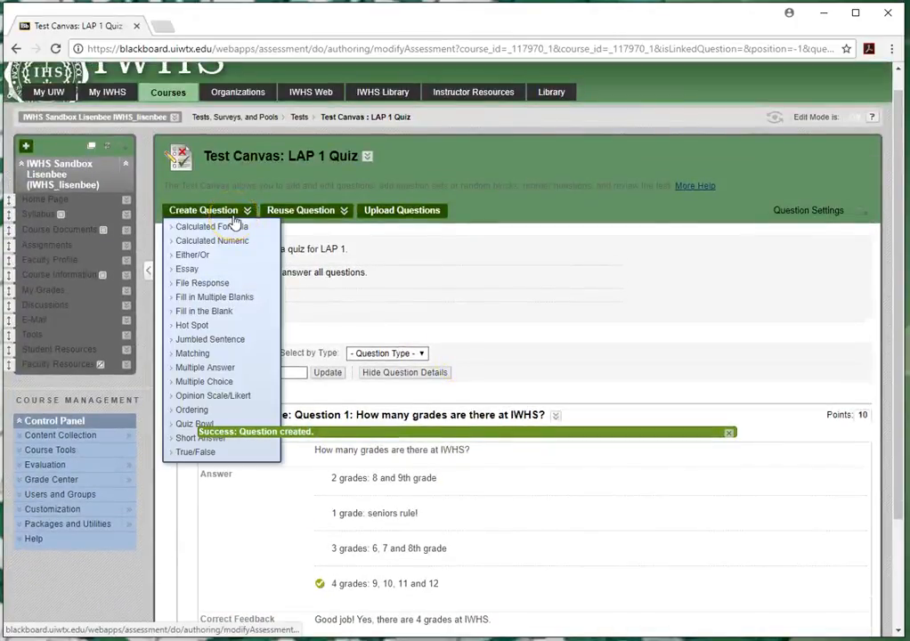
{"action": "left_click", "coordinate": [221, 317]}
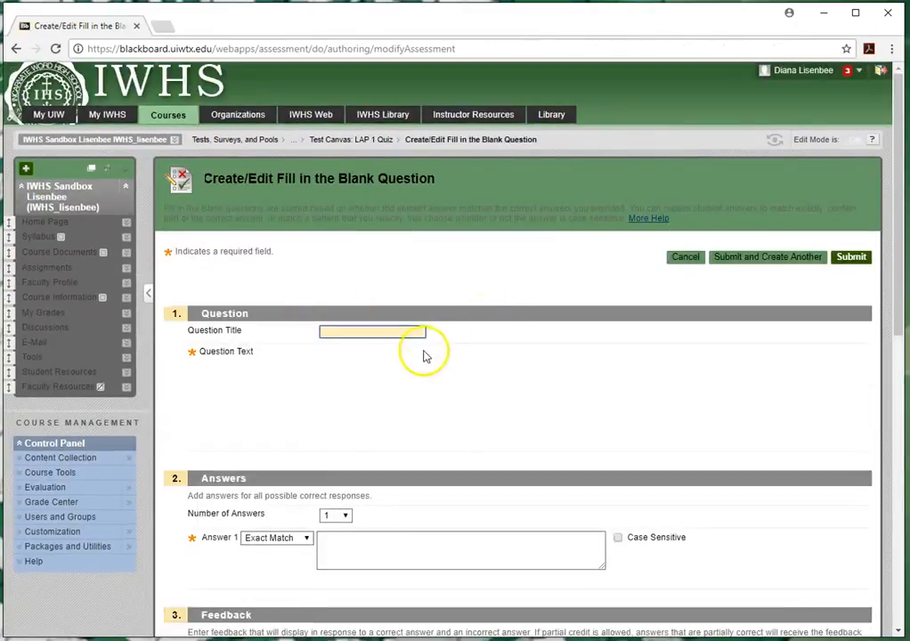
{"action": "left_click", "coordinate": [370, 331]}
{"action": "type", "text": "What"}
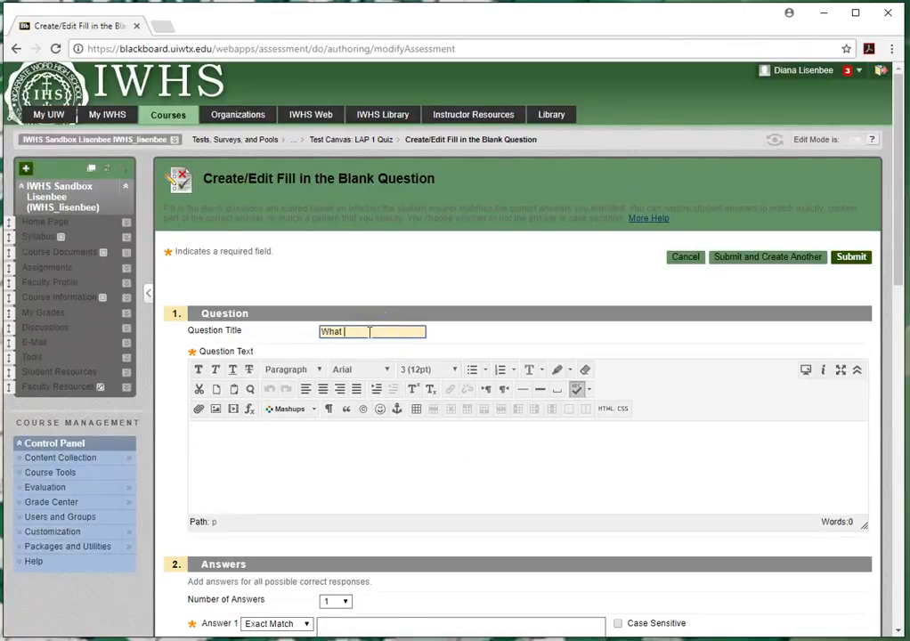
{"action": "type", "text": "Question 2"}
Enter the question text "What is our theme at IWHS for 2017-2018?" followed on a new line by "God is my" and an underscore blank.
{"action": "left_click", "coordinate": [352, 452]}
{"action": "type", "text": "Wh"}
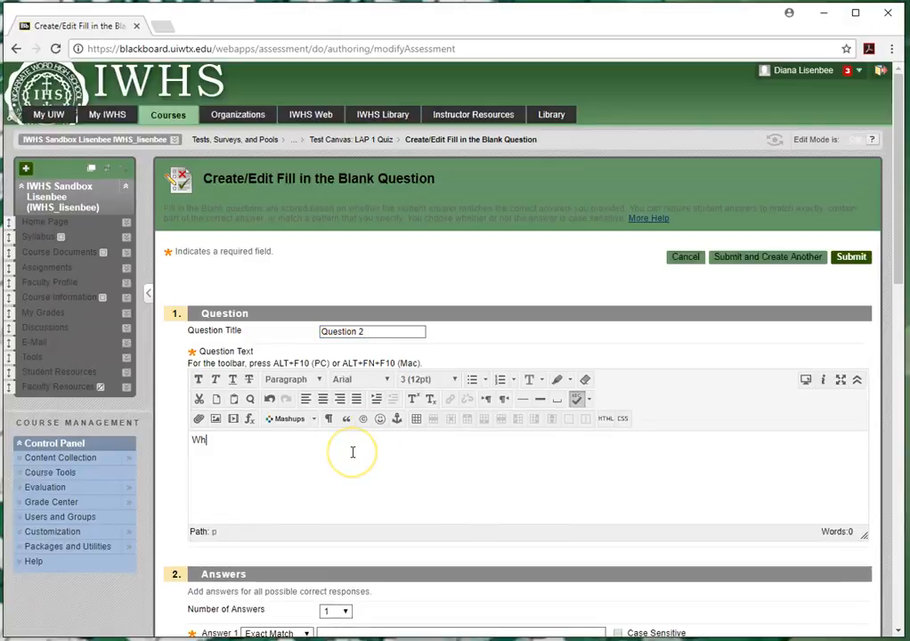
{"action": "type", "text": "at is our th"}
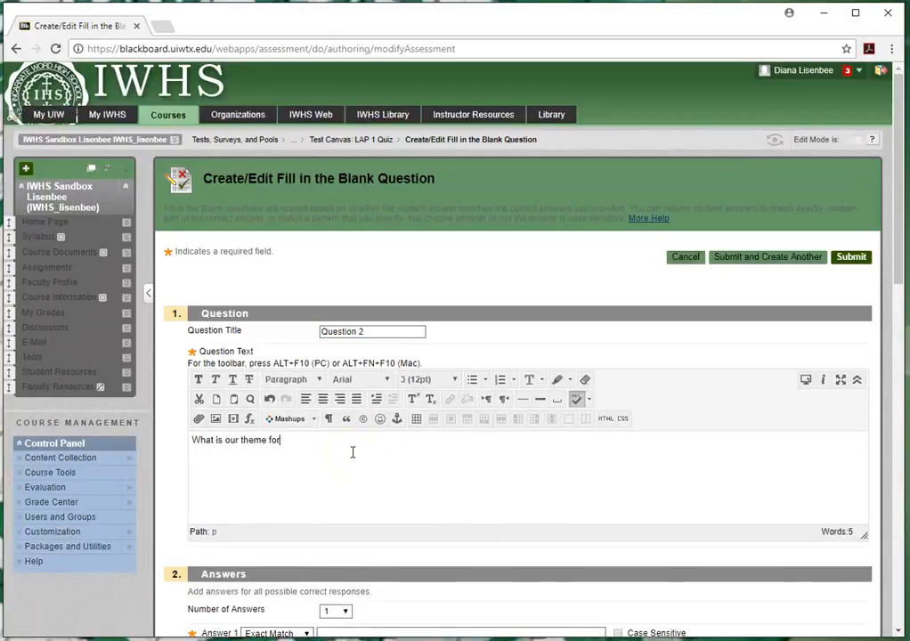
{"action": "type", "text": "eme at IWHS for 2017-"}
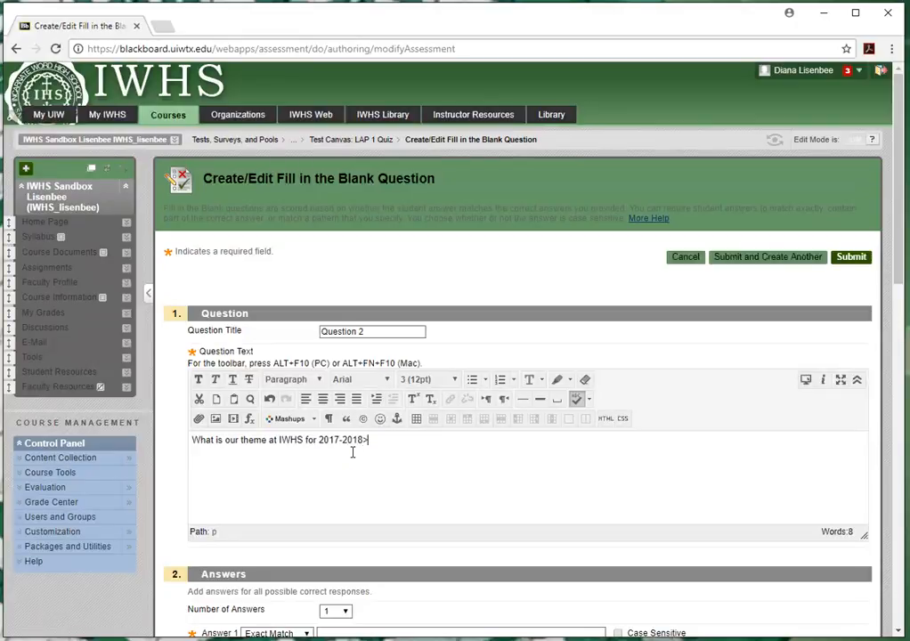
{"action": "type", "text": "2018?"}
{"action": "scroll", "coordinate": [347, 454], "scroll_direction": "down", "scroll_amount": 2}
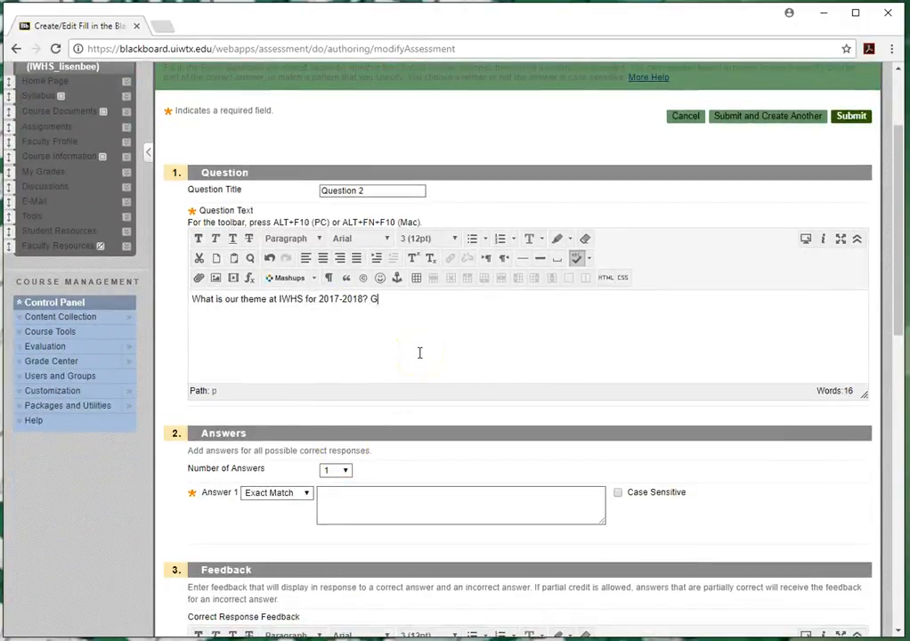
{"action": "type", "text": "God i"}
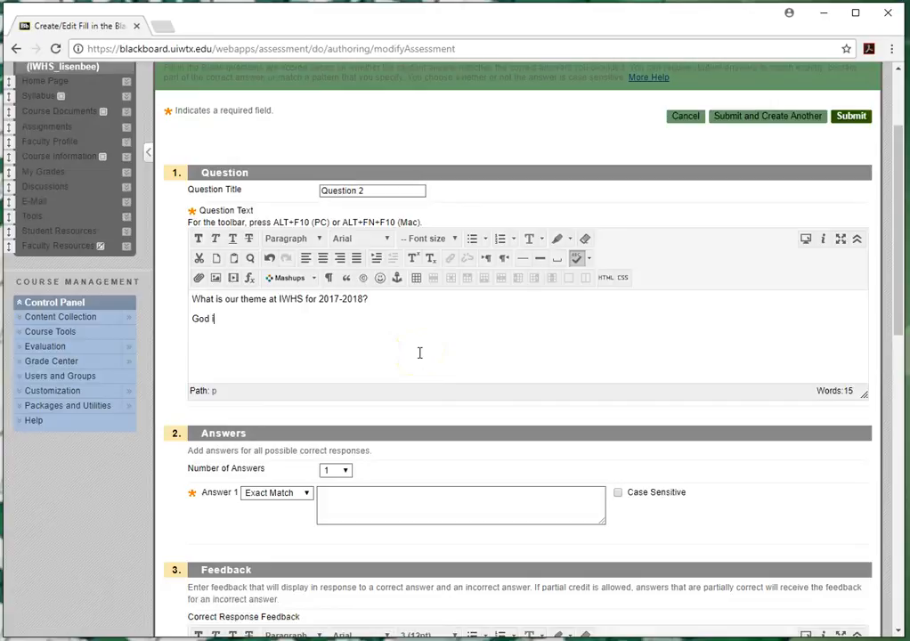
{"action": "type", "text": "s my __________"}
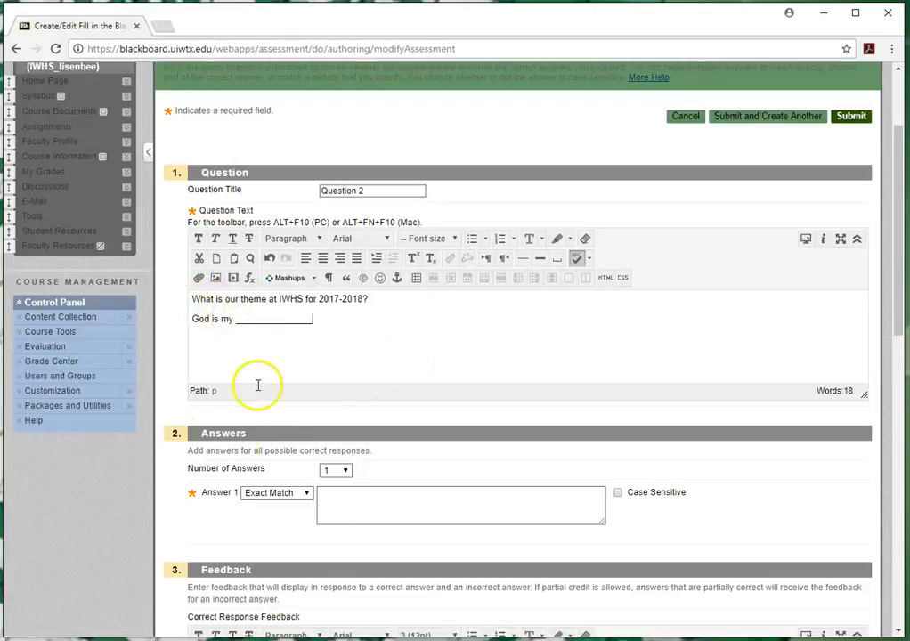
Set Answer 1 to the Contains match type and enter "Anchor." as its text, keeping the number of answers at 1.
{"action": "left_click", "coordinate": [354, 502]}
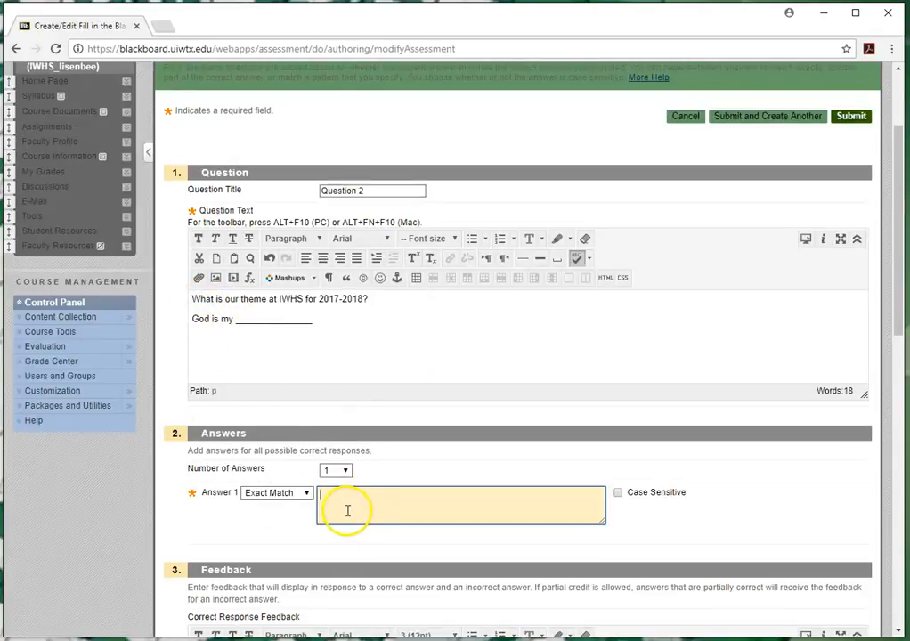
{"action": "scroll", "coordinate": [184, 468], "scroll_direction": "down", "scroll_amount": 2}
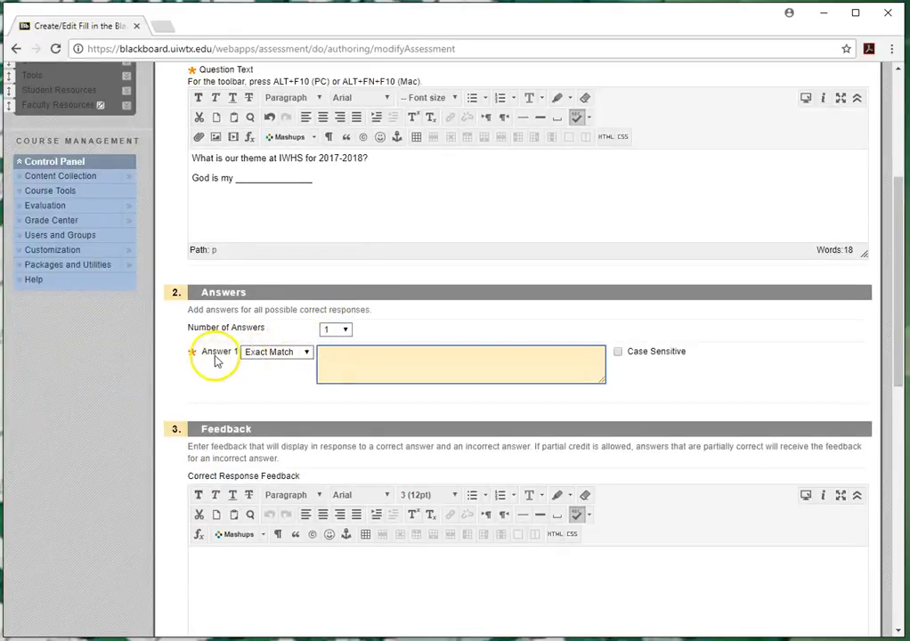
{"action": "left_click", "coordinate": [279, 353]}
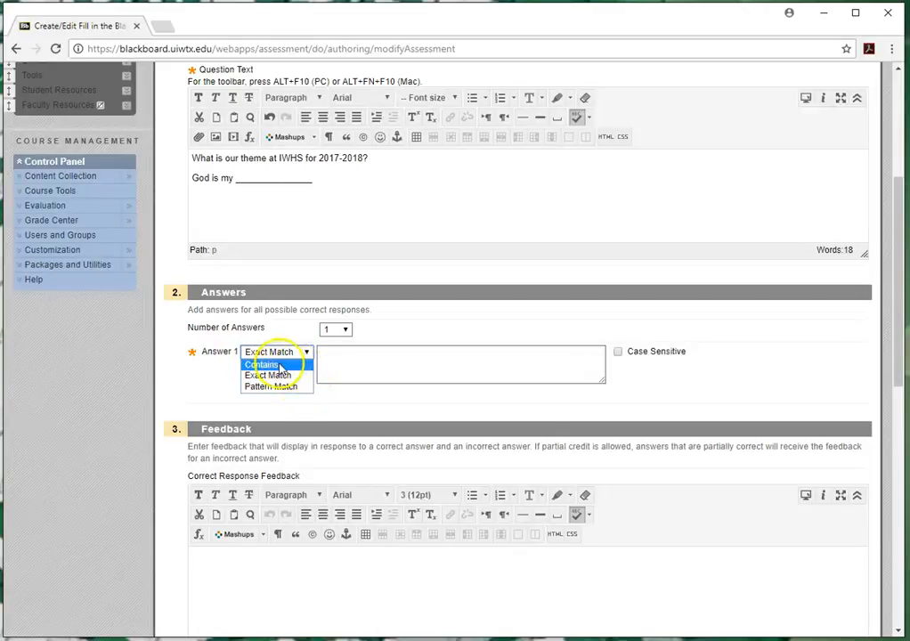
{"action": "left_click", "coordinate": [274, 364]}
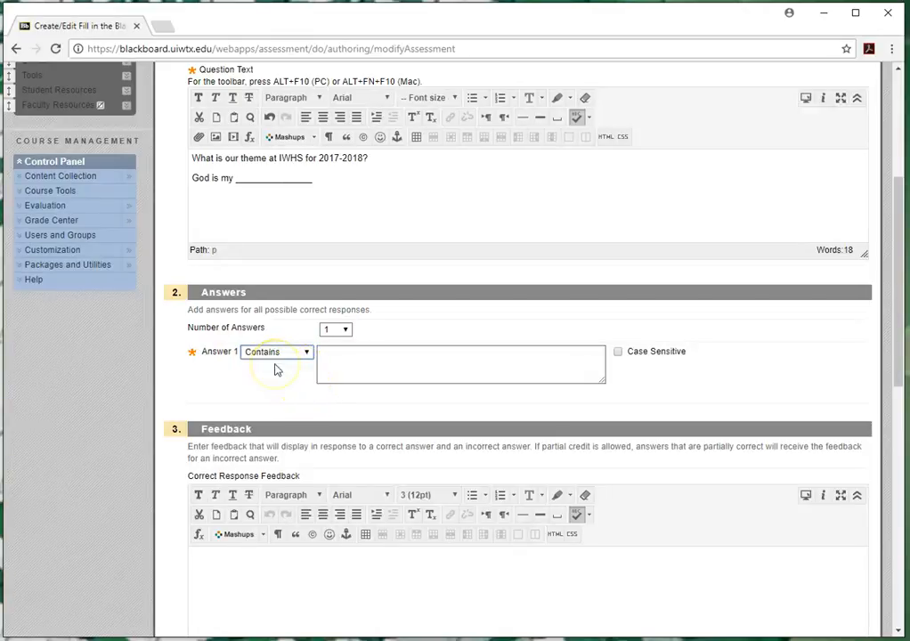
{"action": "left_click", "coordinate": [358, 362]}
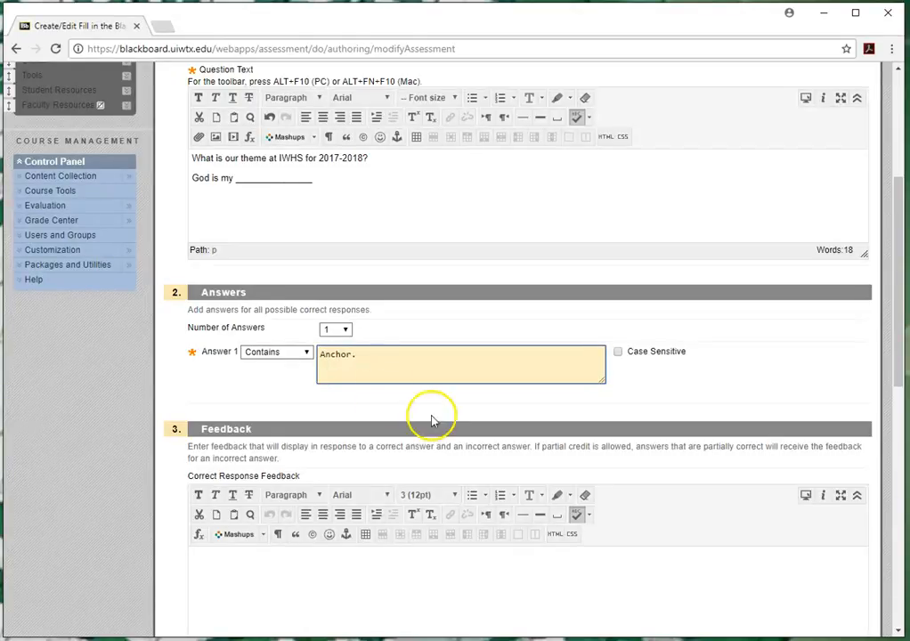
Enter "Great job! Our theme is God is my Anchor!" as the correct response feedback for the question.
{"action": "scroll", "coordinate": [445, 463], "scroll_direction": "down", "scroll_amount": 1}
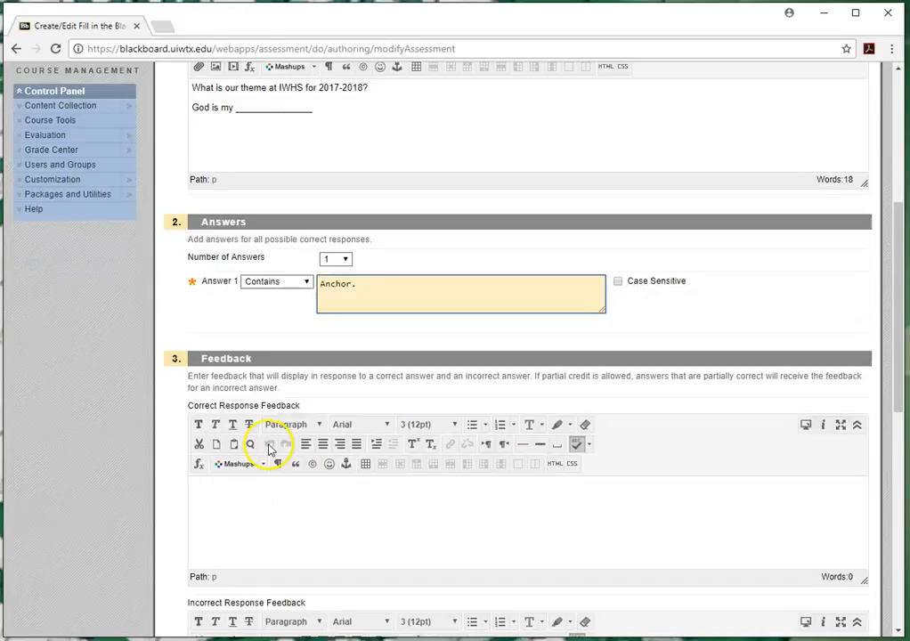
{"action": "left_click", "coordinate": [277, 536]}
{"action": "scroll", "coordinate": [721, 538], "scroll_direction": "down", "scroll_amount": 3}
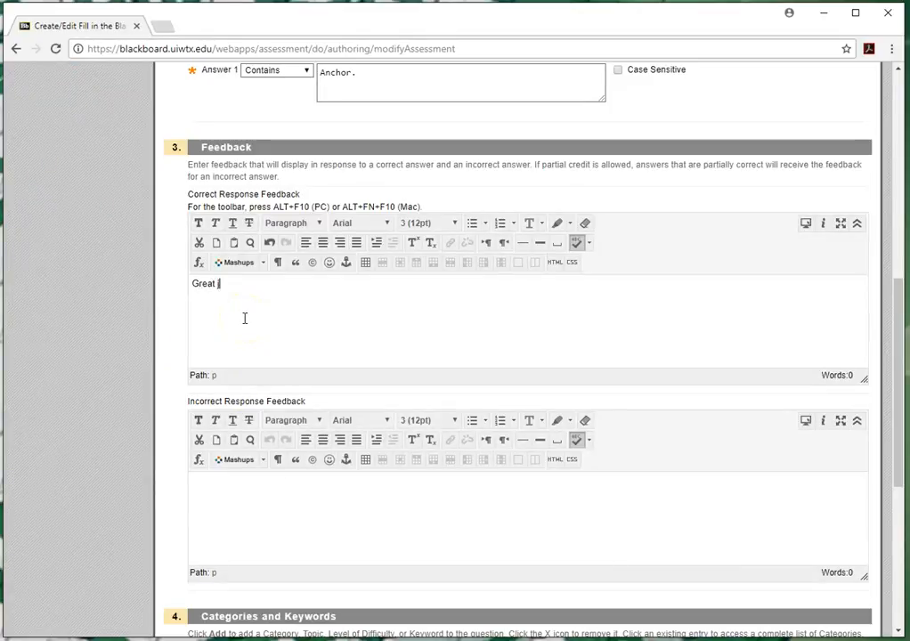
{"action": "type", "text": "Great job! Our theme is God I"}
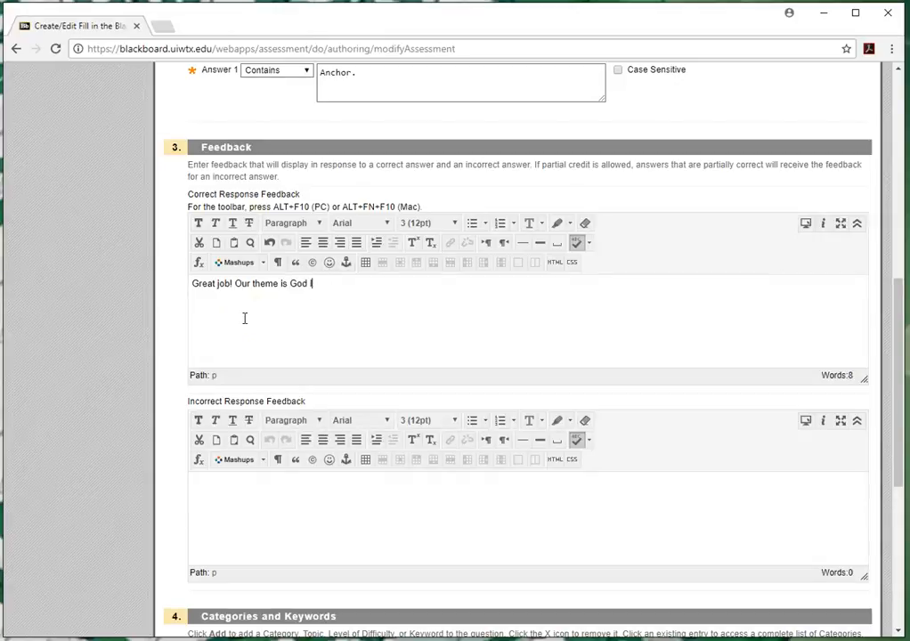
{"action": "type", "text": "s my Anchor"}
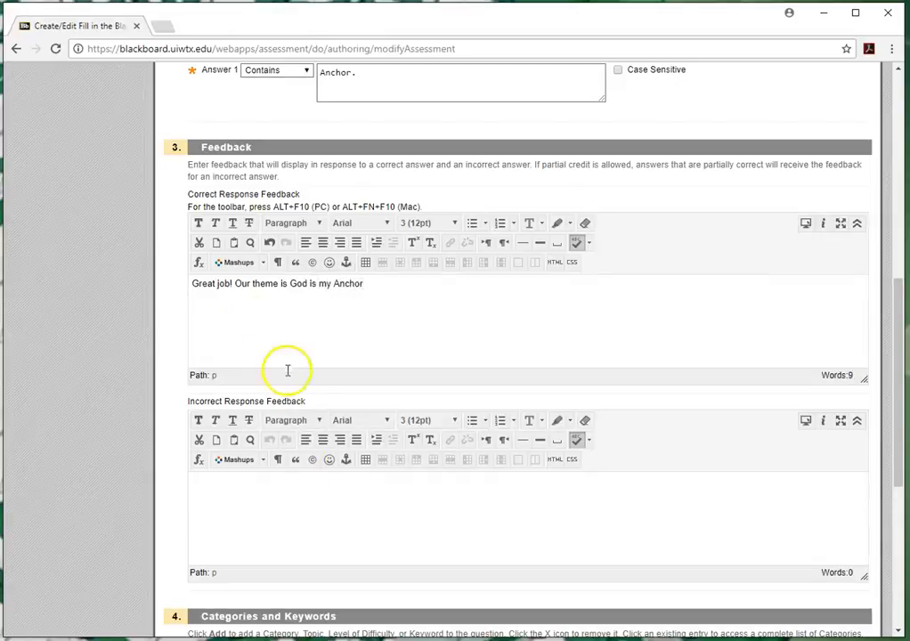
{"action": "type", "text": "!"}
Enter "Not quite... our theme this year is God is my Anchor." as the incorrect response feedback and submit the question.
{"action": "left_click", "coordinate": [350, 497]}
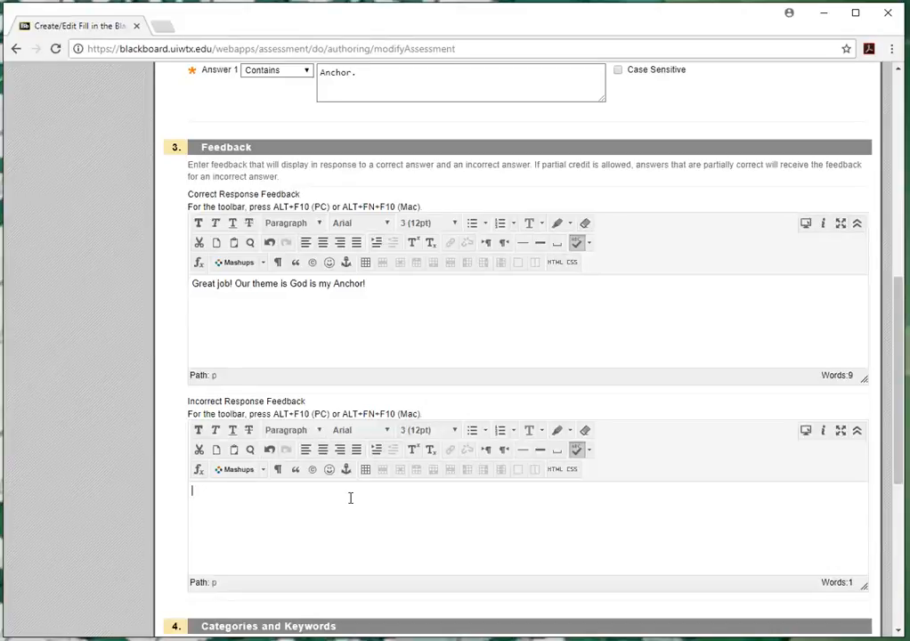
{"action": "type", "text": "Not quite... our theme this year is God is my Anchor!"}
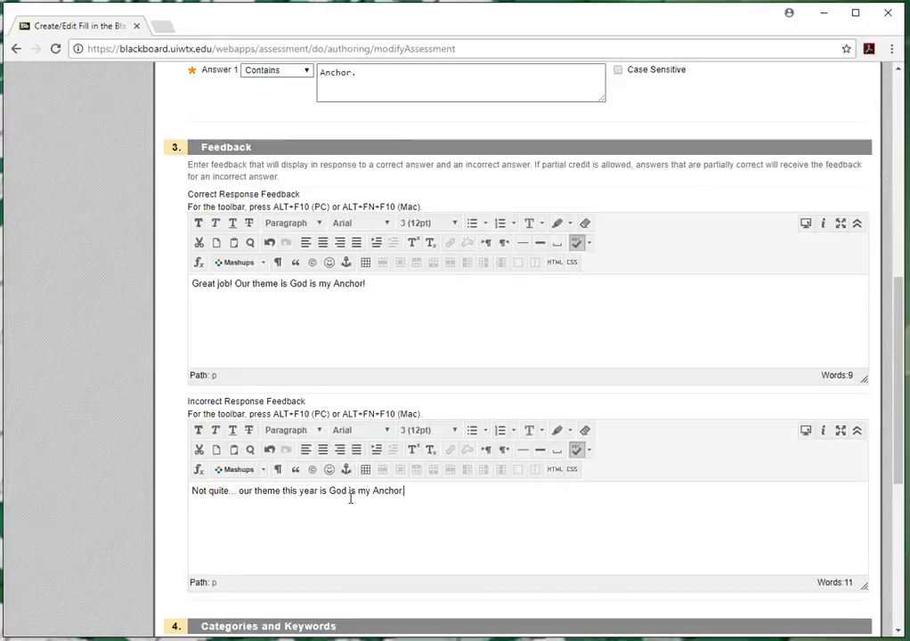
{"action": "scroll", "coordinate": [373, 503], "scroll_direction": "down", "scroll_amount": 3}
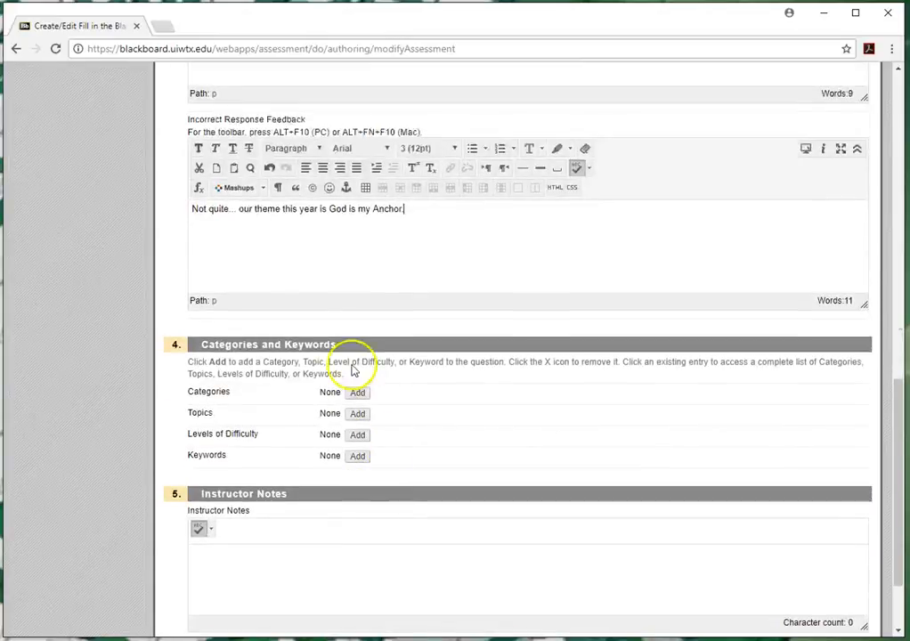
{"action": "scroll", "coordinate": [418, 471], "scroll_direction": "down", "scroll_amount": 1}
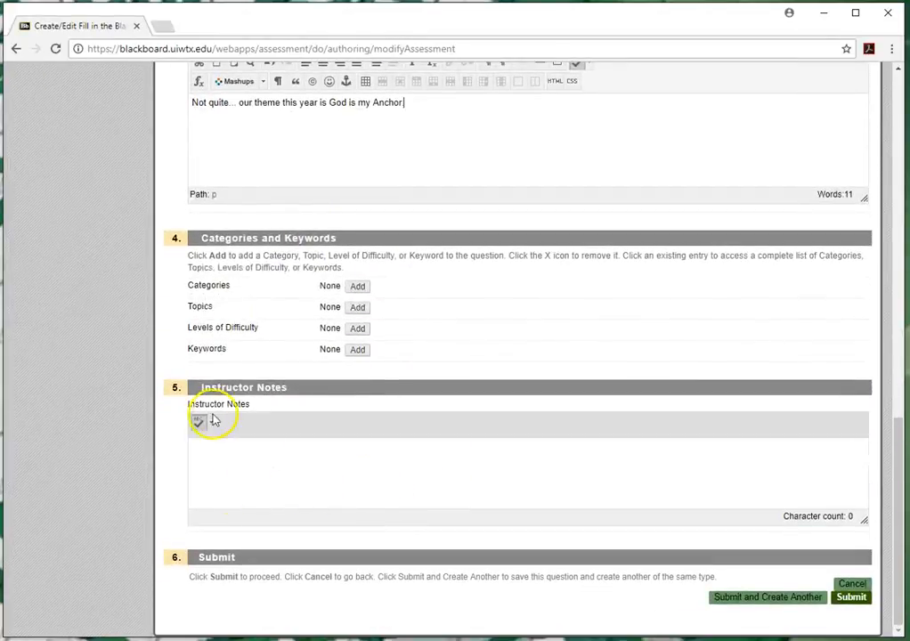
{"action": "left_click", "coordinate": [850, 597]}
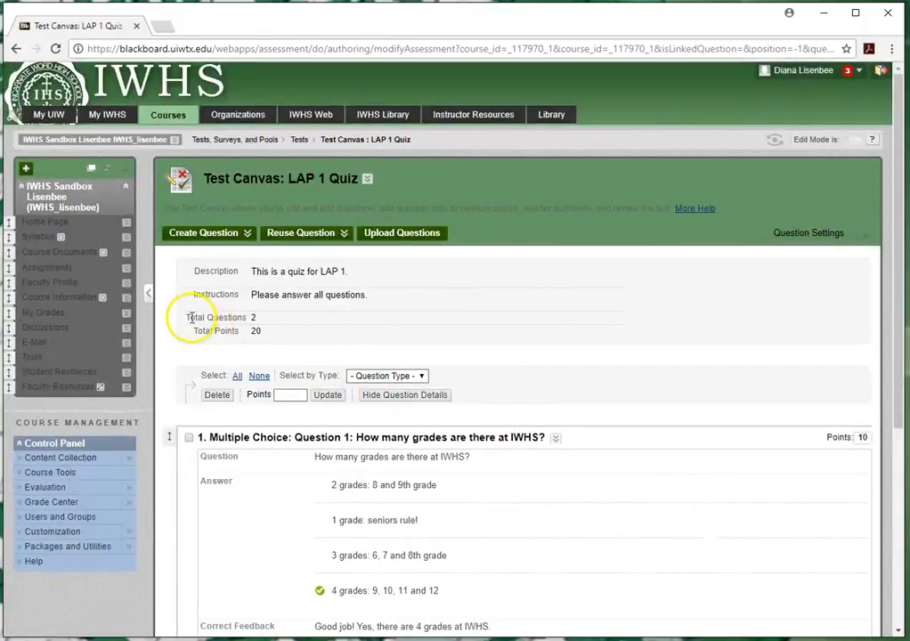
Check the quiz totals and both questions on the Test Canvas, then finish it and add LAP 1 Quiz as an existing test.
{"action": "left_click_drag", "start_coordinate": [178, 317], "coordinate": [254, 320]}
{"action": "left_click", "coordinate": [260, 332]}
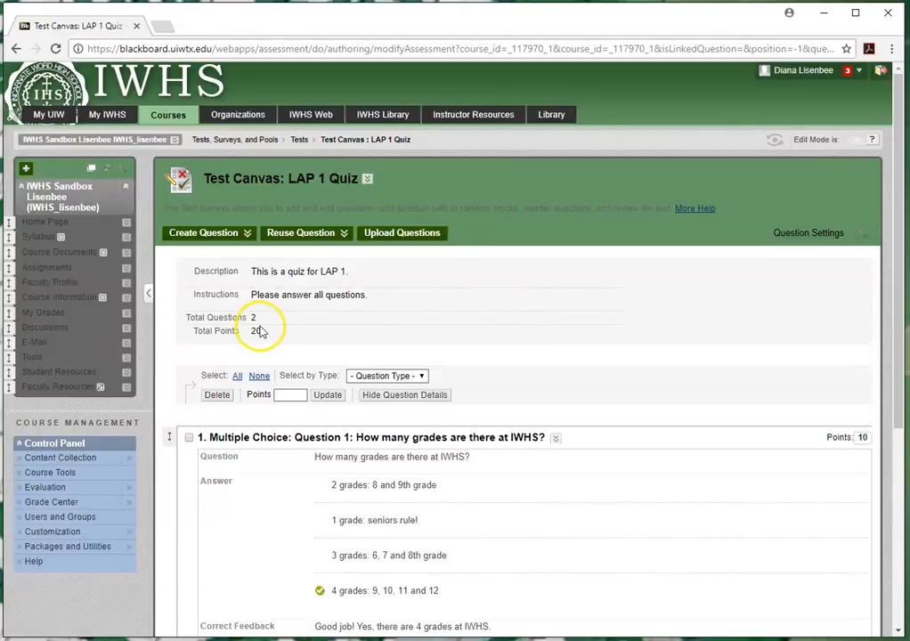
{"action": "double_click", "coordinate": [258, 330]}
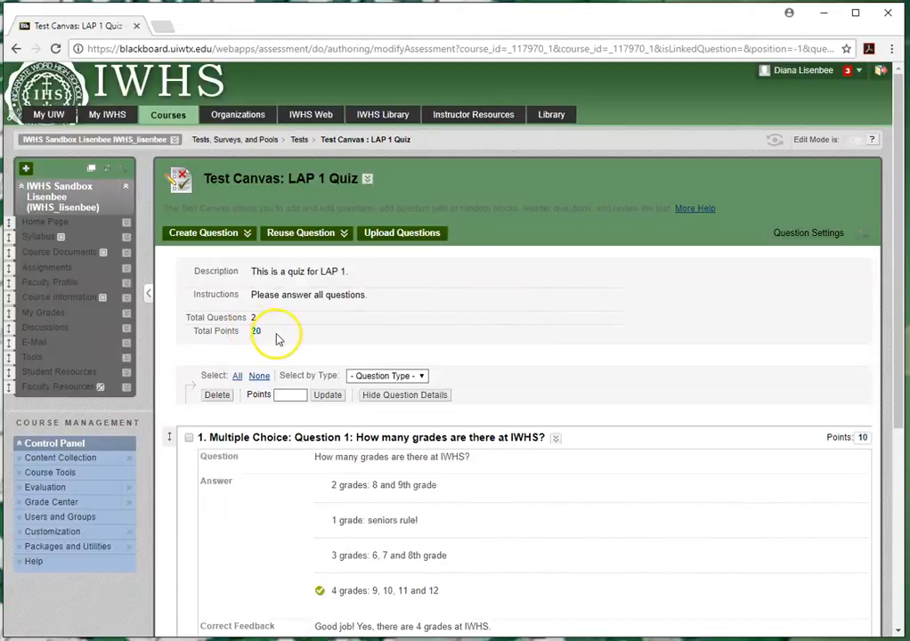
{"action": "left_click", "coordinate": [267, 343]}
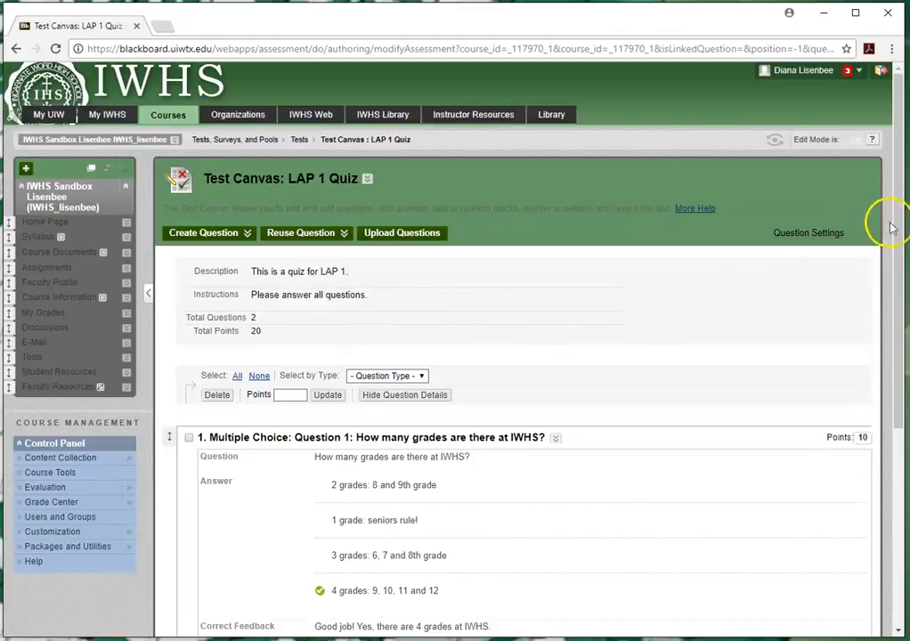
{"action": "left_click_drag", "start_coordinate": [897, 224], "coordinate": [888, 458]}
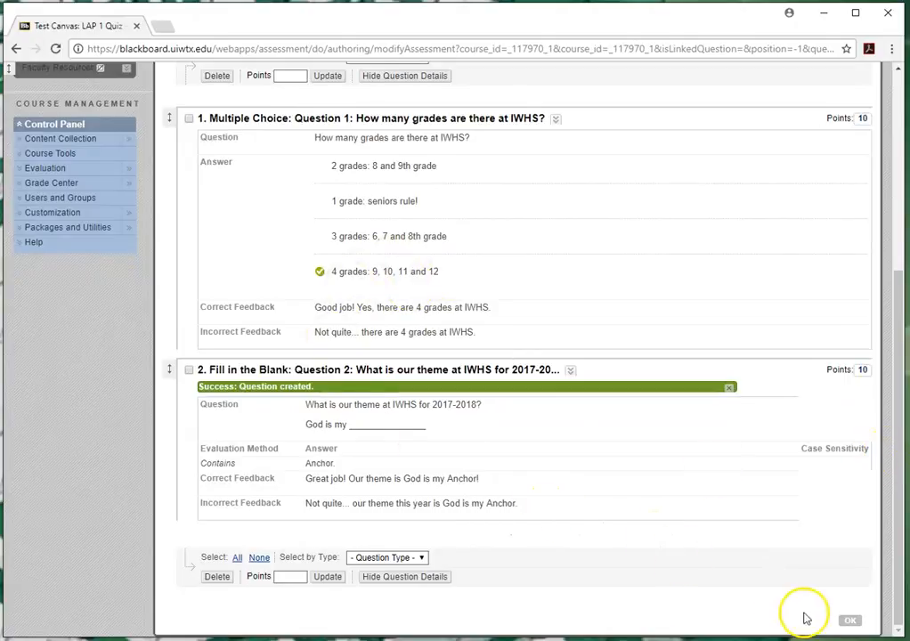
{"action": "left_click", "coordinate": [850, 623]}
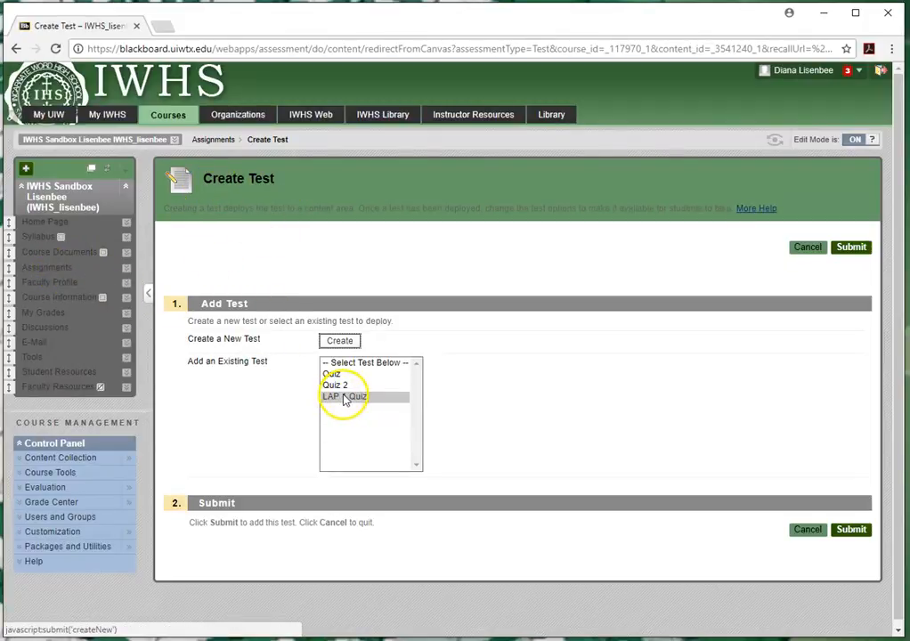
{"action": "left_click", "coordinate": [852, 531]}
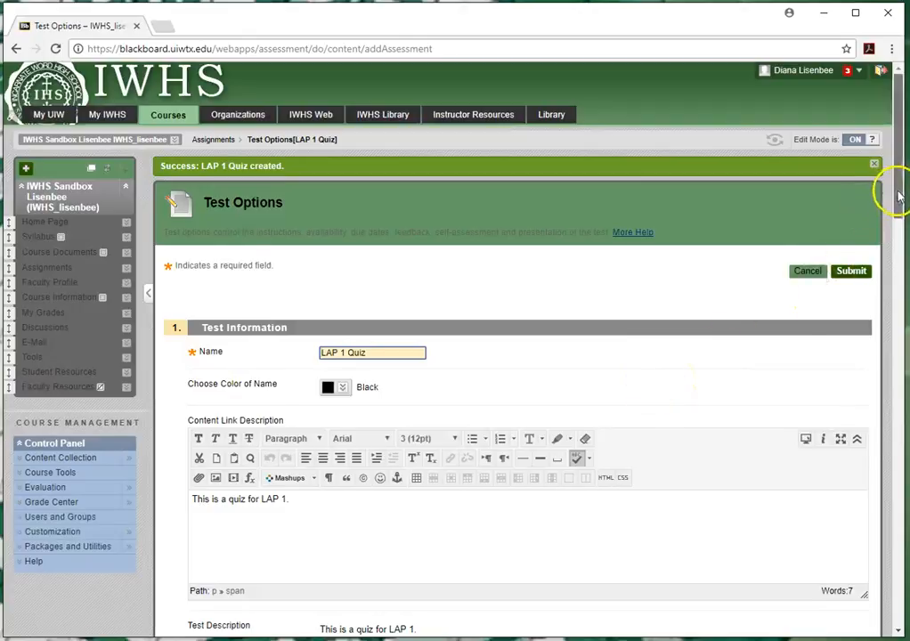
Show both the test description and the instructions to students before they begin the test.
{"action": "left_click_drag", "start_coordinate": [897, 192], "coordinate": [897, 225]}
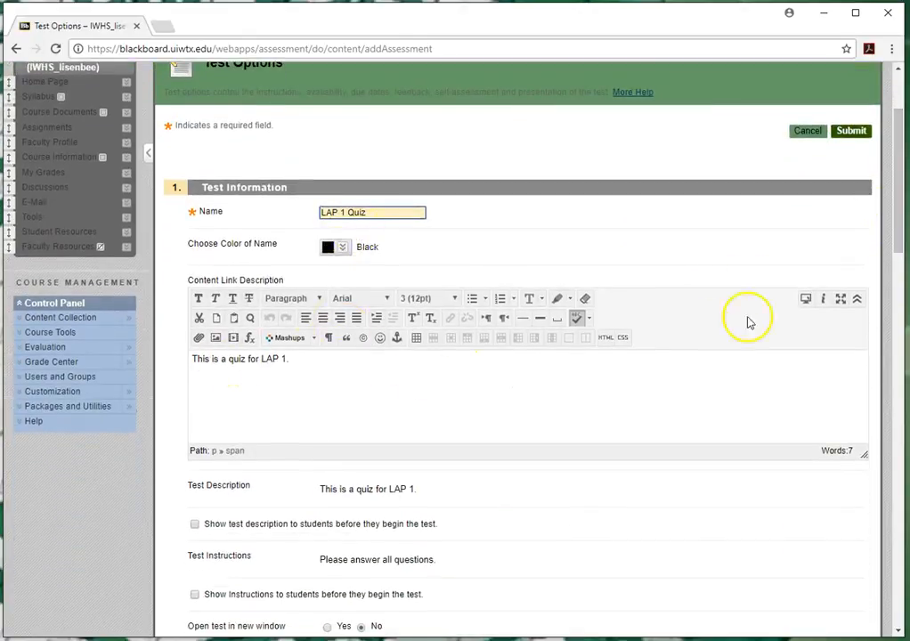
{"action": "left_click_drag", "start_coordinate": [897, 211], "coordinate": [896, 275]}
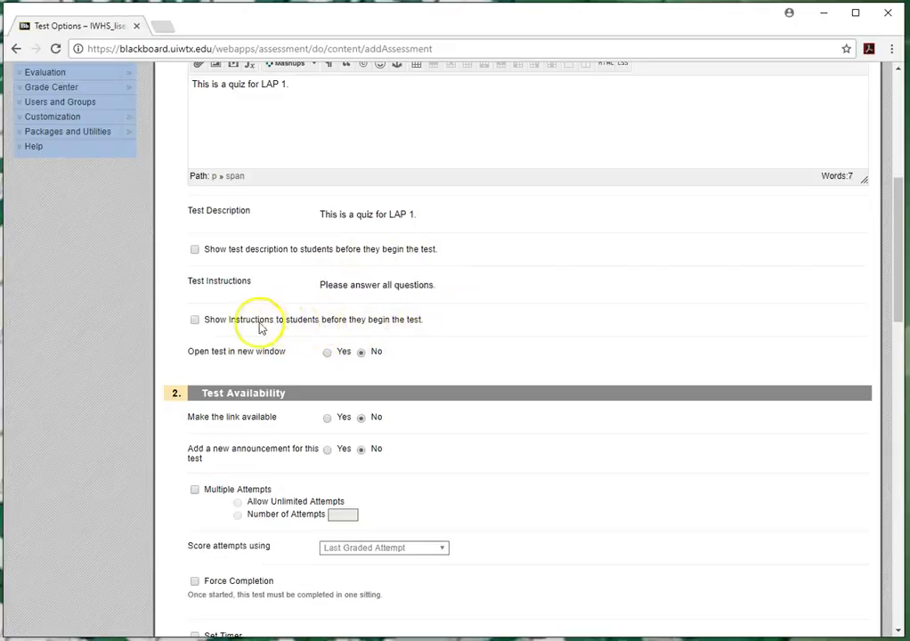
{"action": "left_click", "coordinate": [195, 320]}
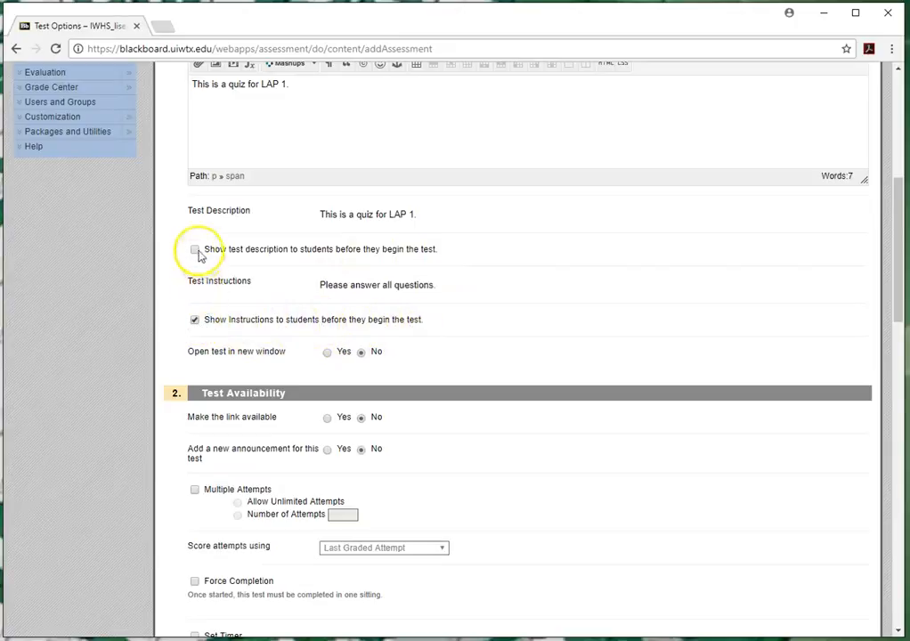
{"action": "left_click", "coordinate": [195, 250]}
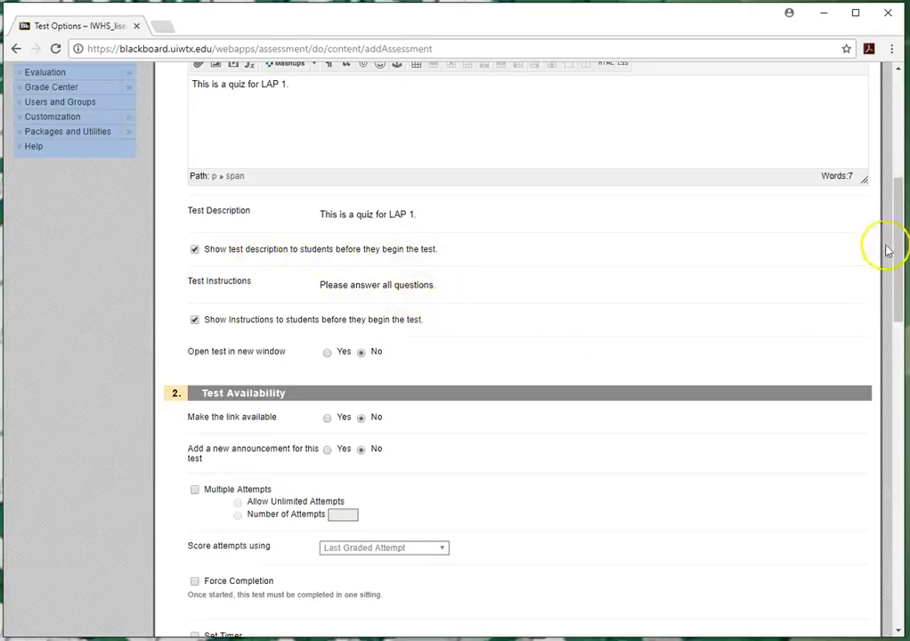
Make the test link available and add a new announcement for this test.
{"action": "left_click_drag", "start_coordinate": [899, 241], "coordinate": [887, 296]}
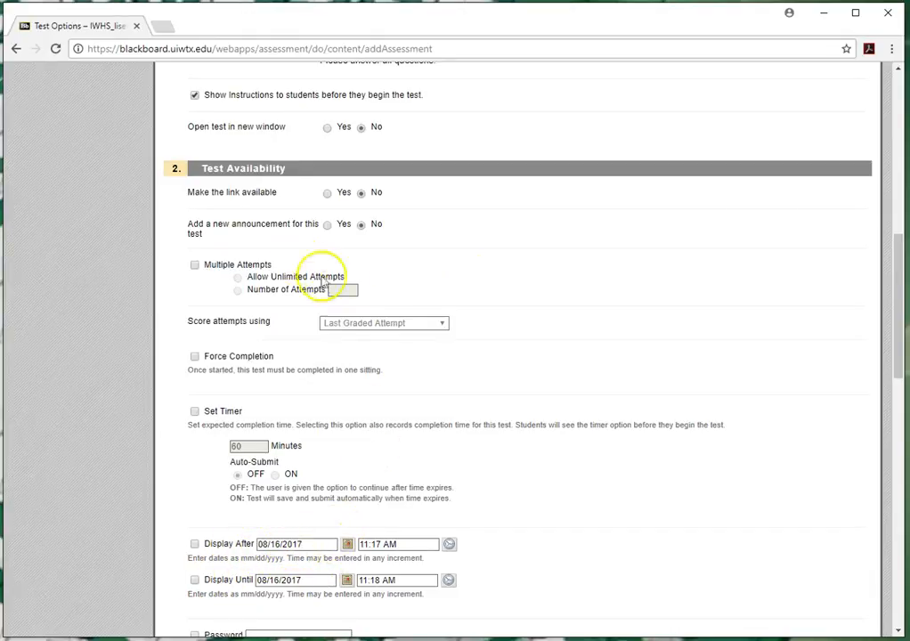
{"action": "left_click", "coordinate": [328, 195]}
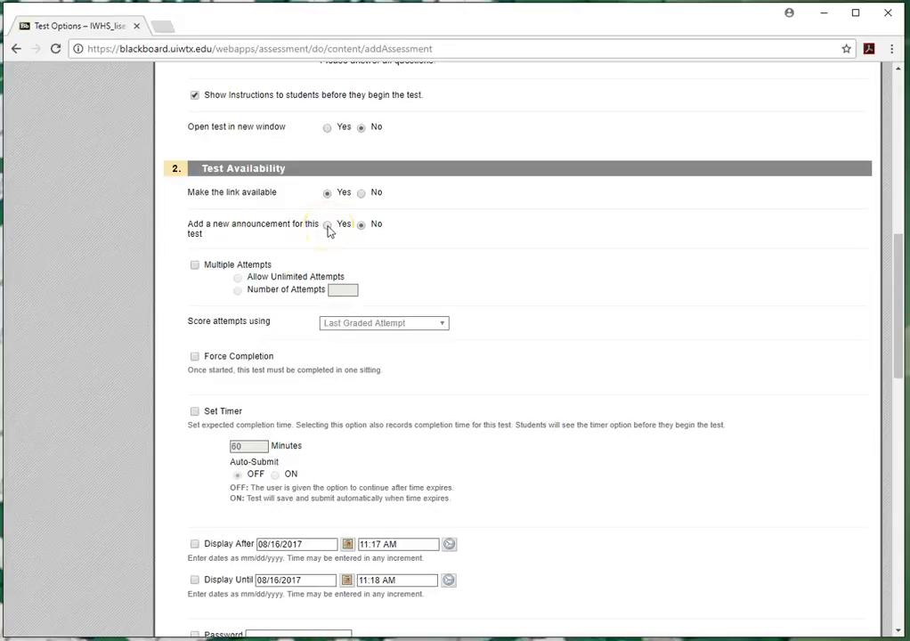
{"action": "left_click", "coordinate": [327, 226]}
Allow multiple attempts limited to 2, score them using Highest Grade, and enable Force Completion.
{"action": "left_click", "coordinate": [195, 266]}
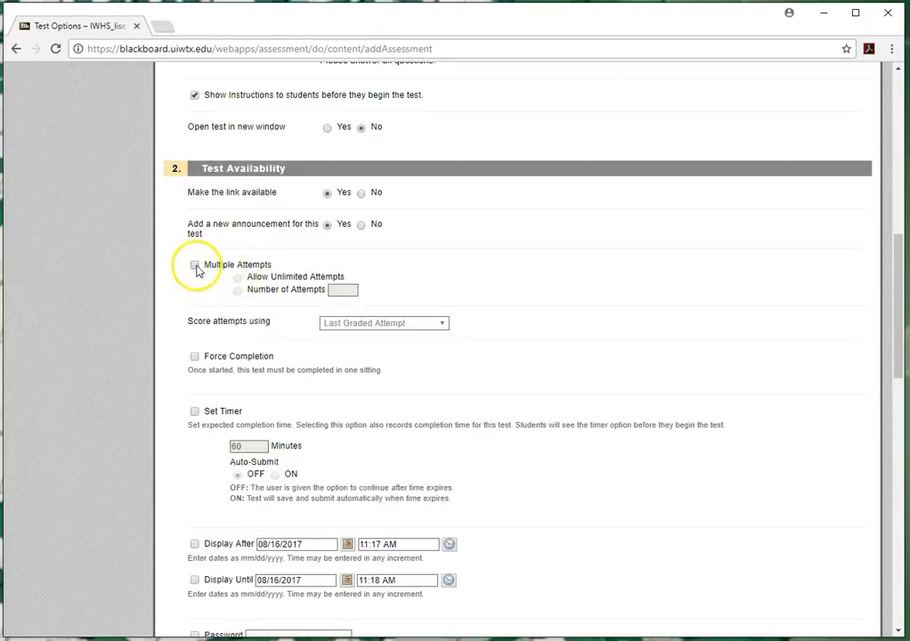
{"action": "left_click", "coordinate": [195, 267]}
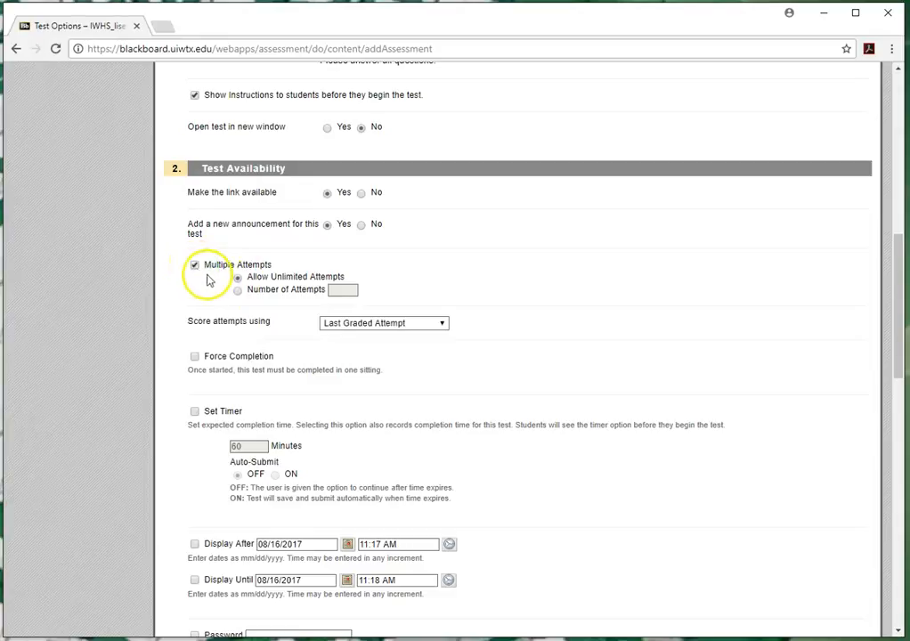
{"action": "left_click", "coordinate": [348, 289]}
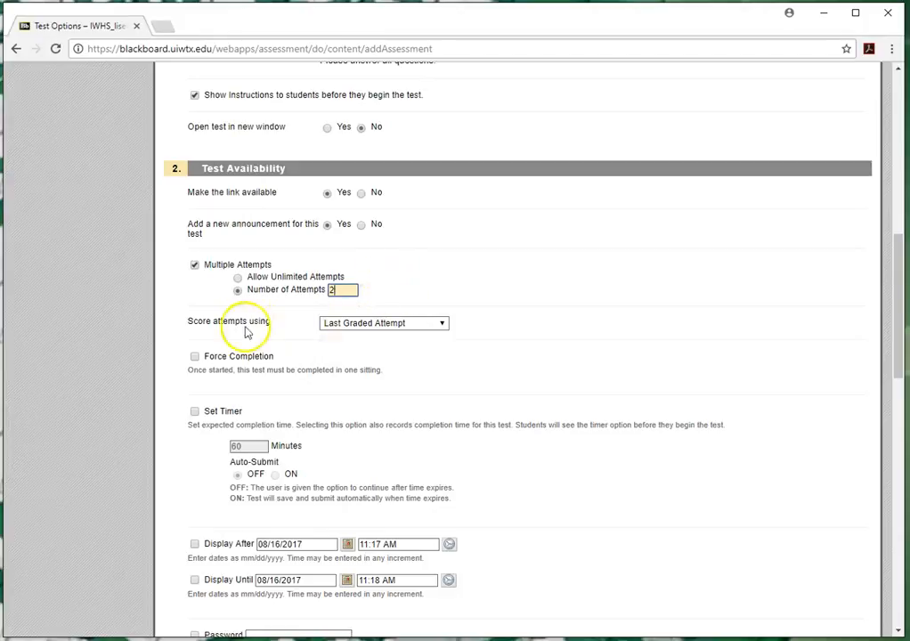
{"action": "left_click", "coordinate": [427, 326]}
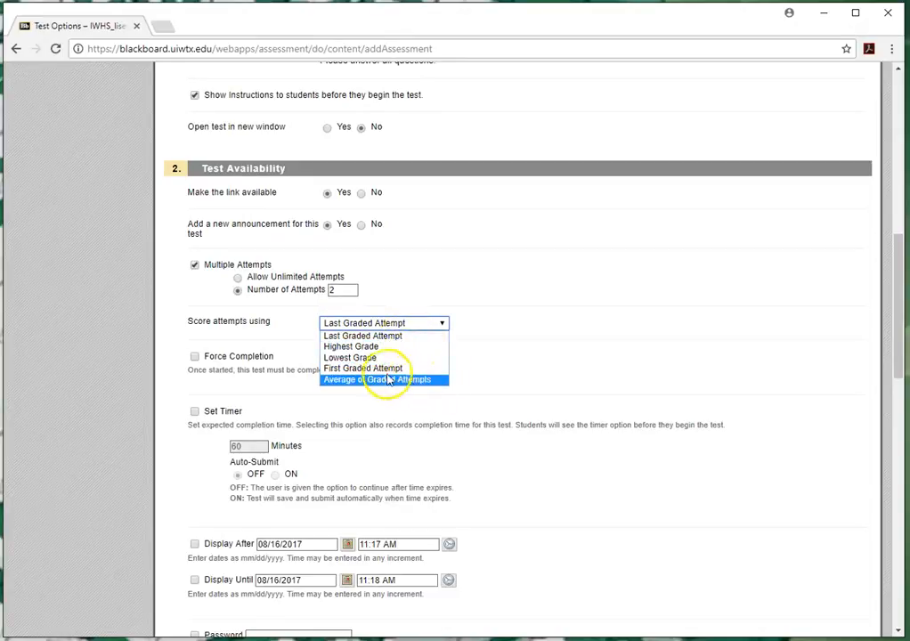
{"action": "left_click", "coordinate": [358, 347]}
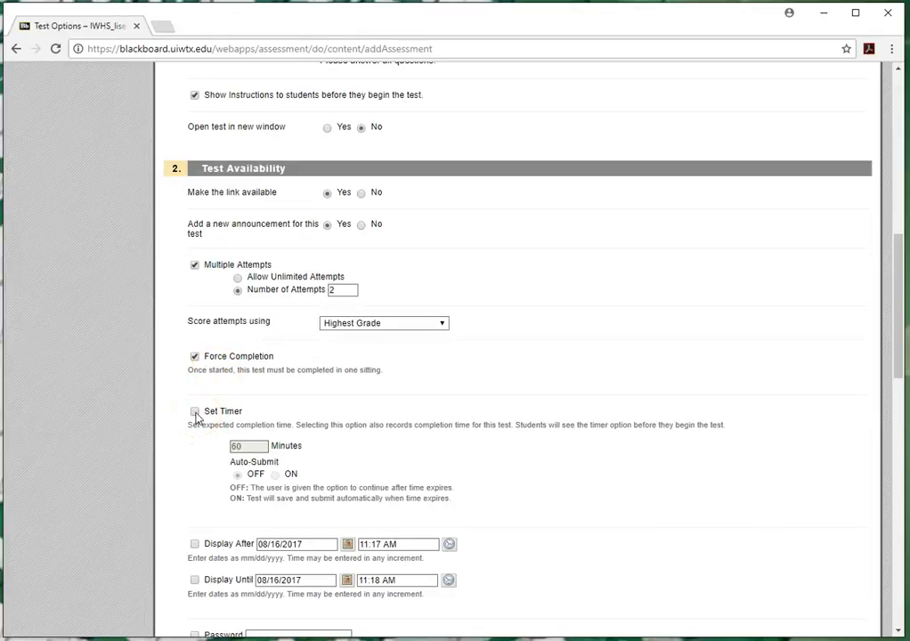
{"action": "left_click_drag", "start_coordinate": [233, 446], "coordinate": [229, 446]}
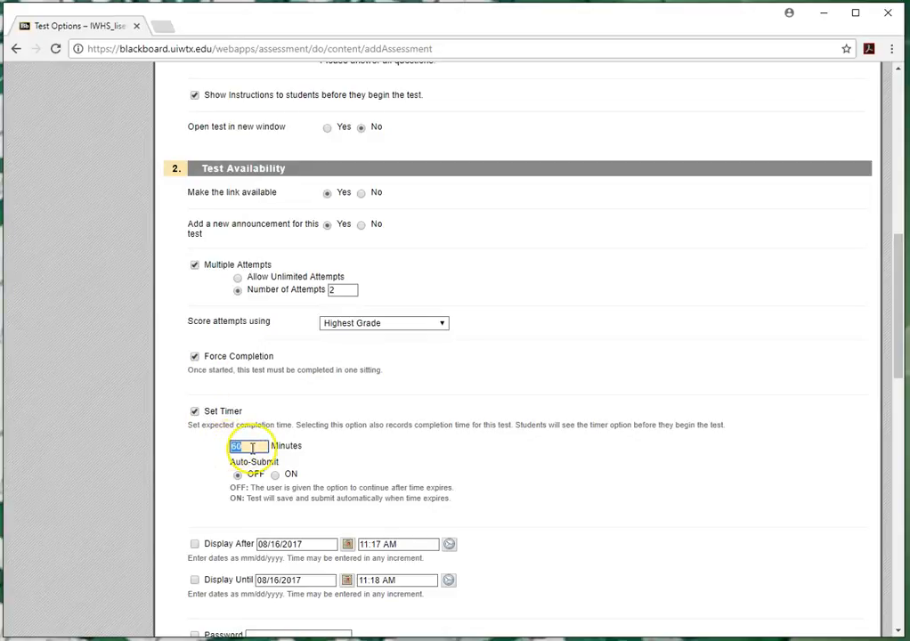
{"action": "left_click", "coordinate": [370, 455]}
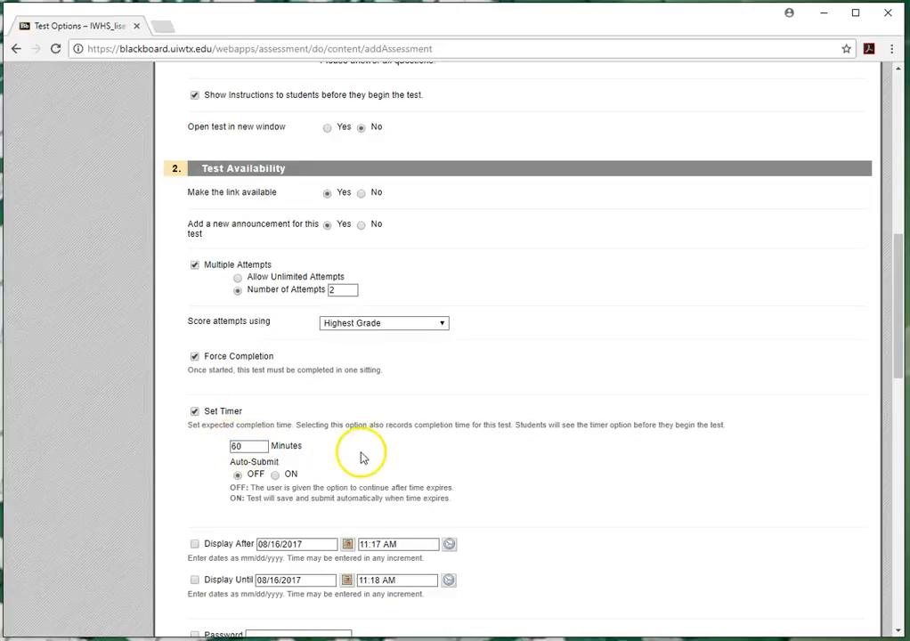
{"action": "left_click", "coordinate": [195, 412]}
Enable Display After for the test and set it to 08/15/2017 at 11:59 PM.
{"action": "scroll", "coordinate": [472, 442], "scroll_direction": "down", "scroll_amount": 2}
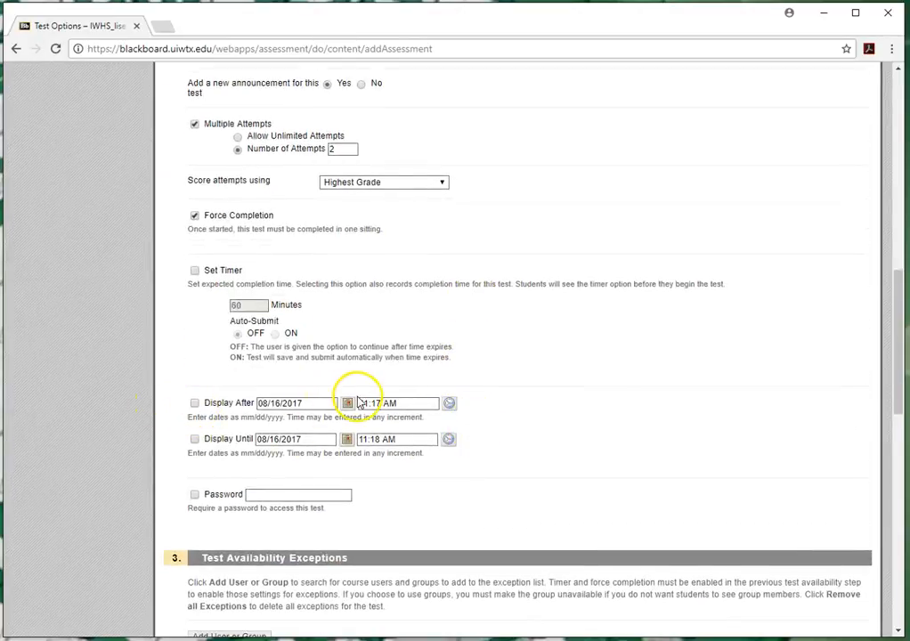
{"action": "left_click", "coordinate": [195, 404]}
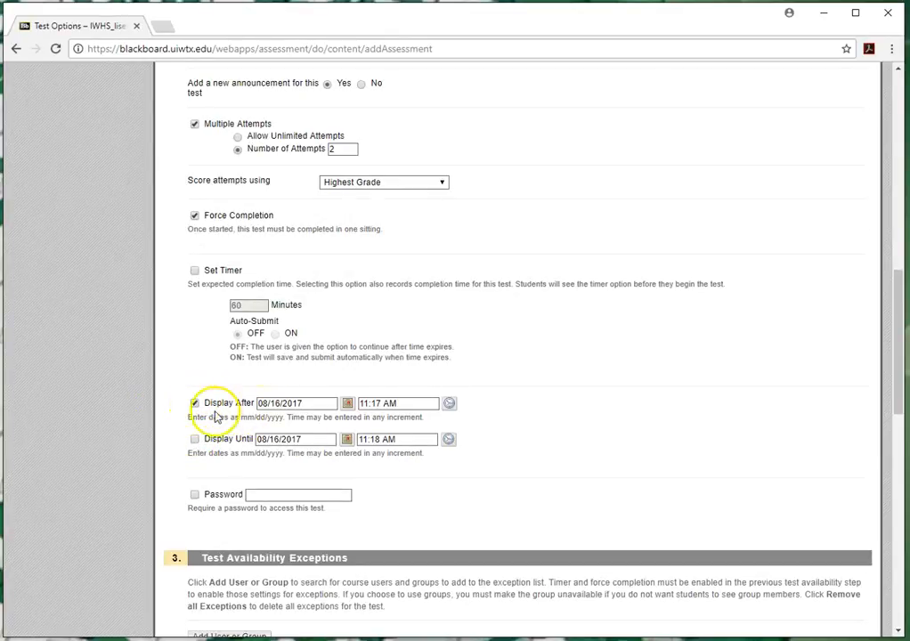
{"action": "left_click", "coordinate": [347, 403]}
{"action": "left_click", "coordinate": [405, 349]}
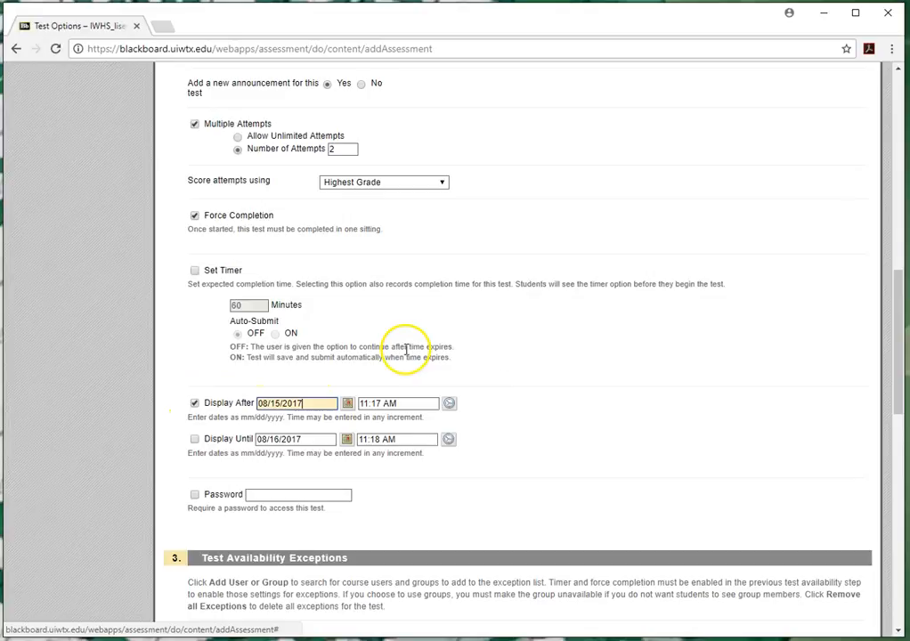
{"action": "left_click", "coordinate": [447, 404]}
{"action": "left_click_drag", "start_coordinate": [507, 307], "coordinate": [505, 411]}
{"action": "left_click", "coordinate": [470, 414]}
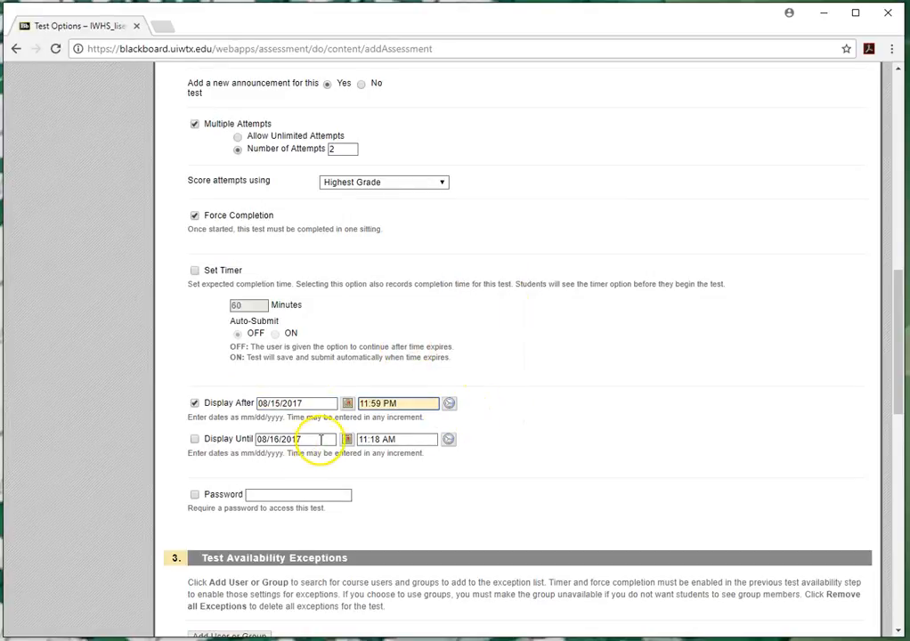
Enable Display Until for the test and set it to 08/31/2017 at 11:59 PM.
{"action": "left_click", "coordinate": [195, 439]}
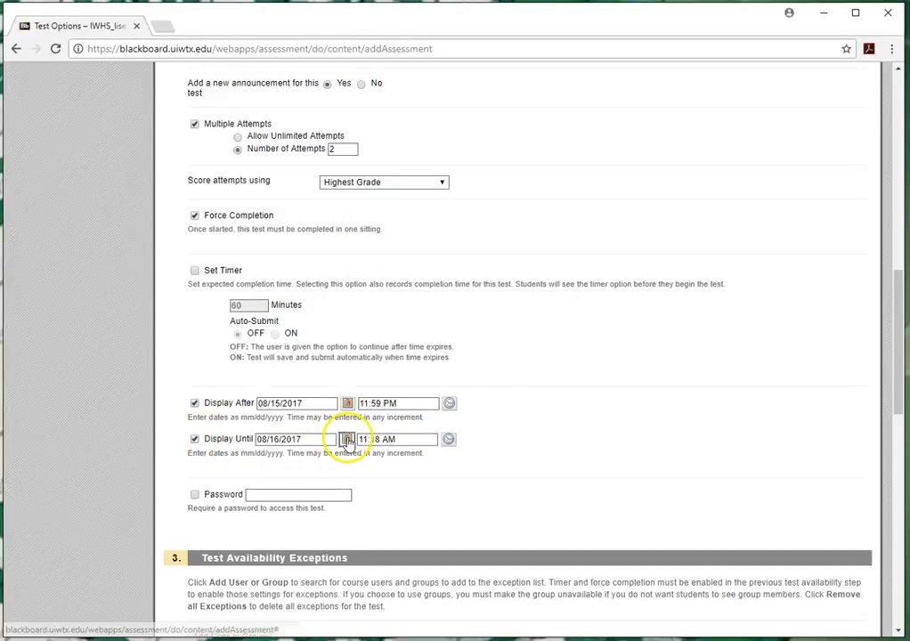
{"action": "left_click", "coordinate": [346, 439]}
{"action": "left_click", "coordinate": [448, 412]}
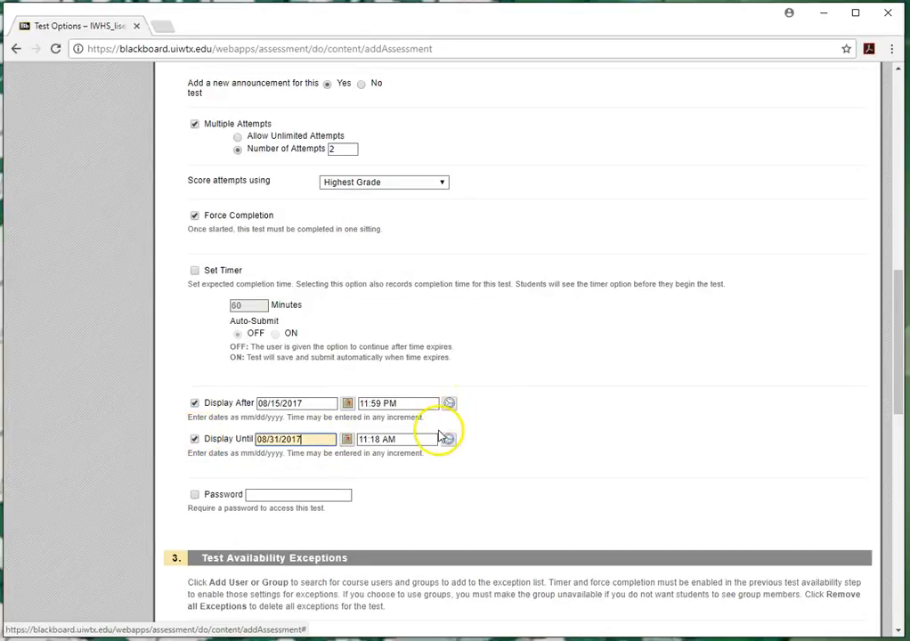
{"action": "left_click", "coordinate": [448, 440]}
{"action": "left_click_drag", "start_coordinate": [511, 339], "coordinate": [508, 445]}
{"action": "left_click", "coordinate": [470, 453]}
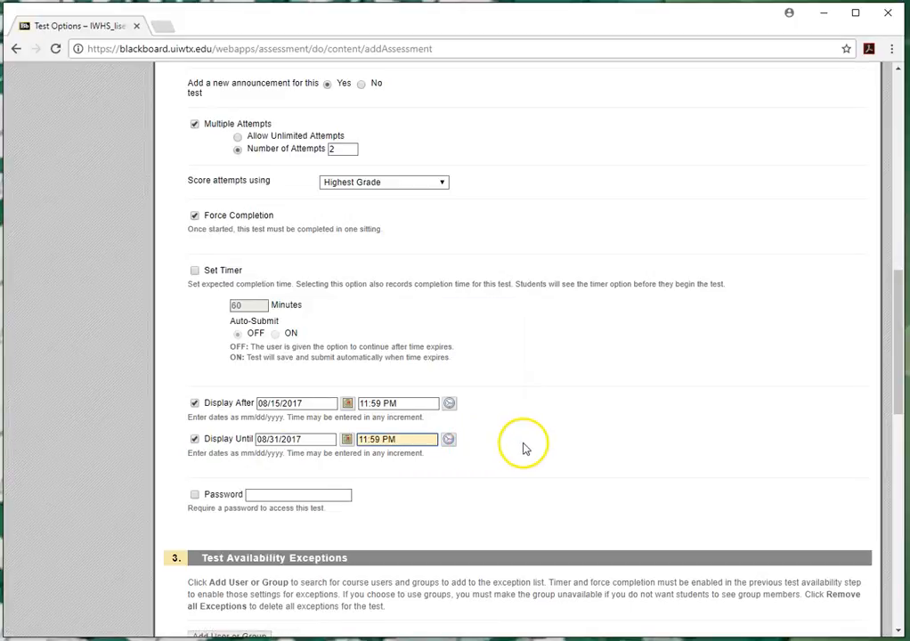
Enable the due date, set it to 08/31/2017 at 11:59 PM, and prevent students from starting the test once it has passed.
{"action": "scroll", "coordinate": [487, 463], "scroll_direction": "down", "scroll_amount": 3}
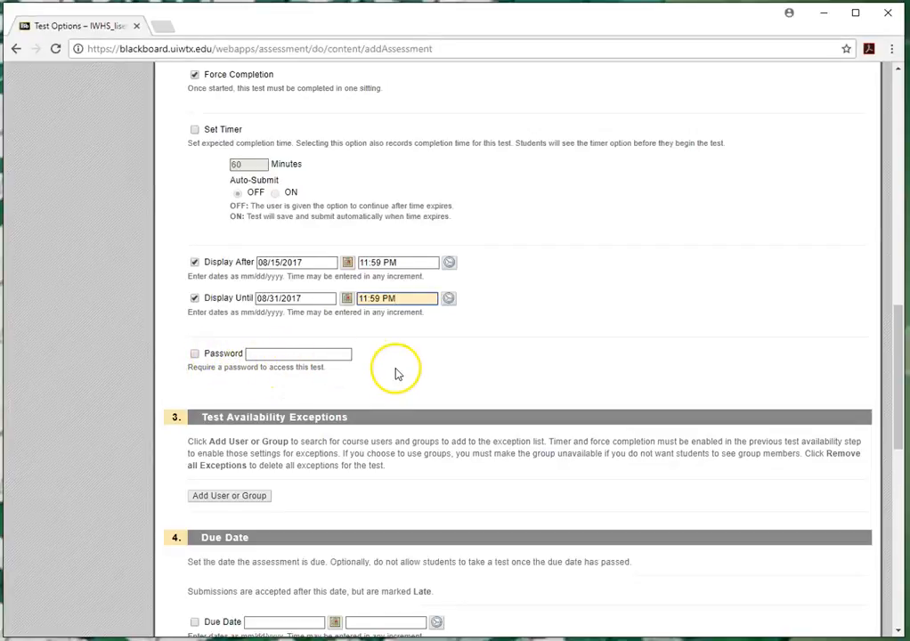
{"action": "scroll", "coordinate": [451, 402], "scroll_direction": "down", "scroll_amount": 3}
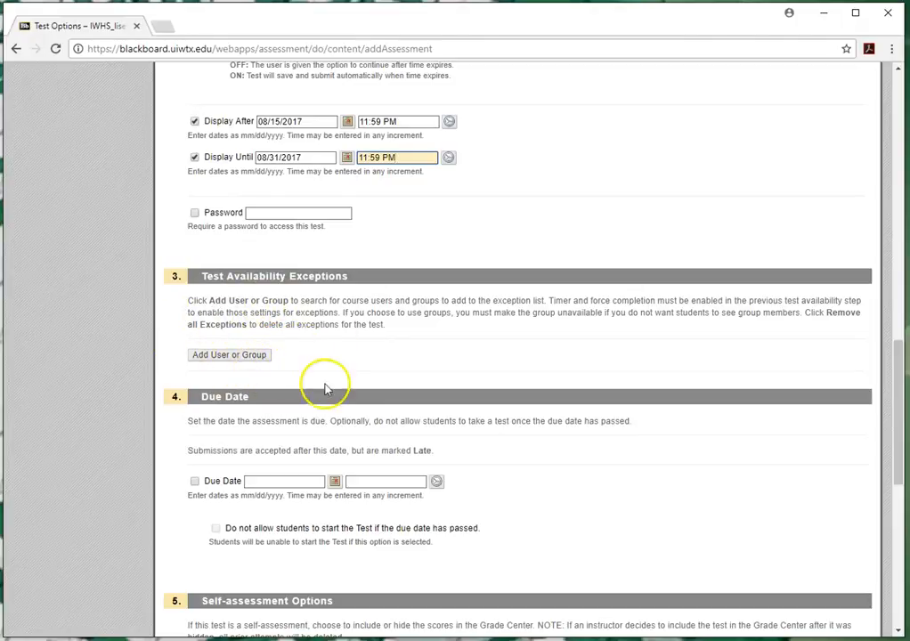
{"action": "left_click", "coordinate": [195, 482]}
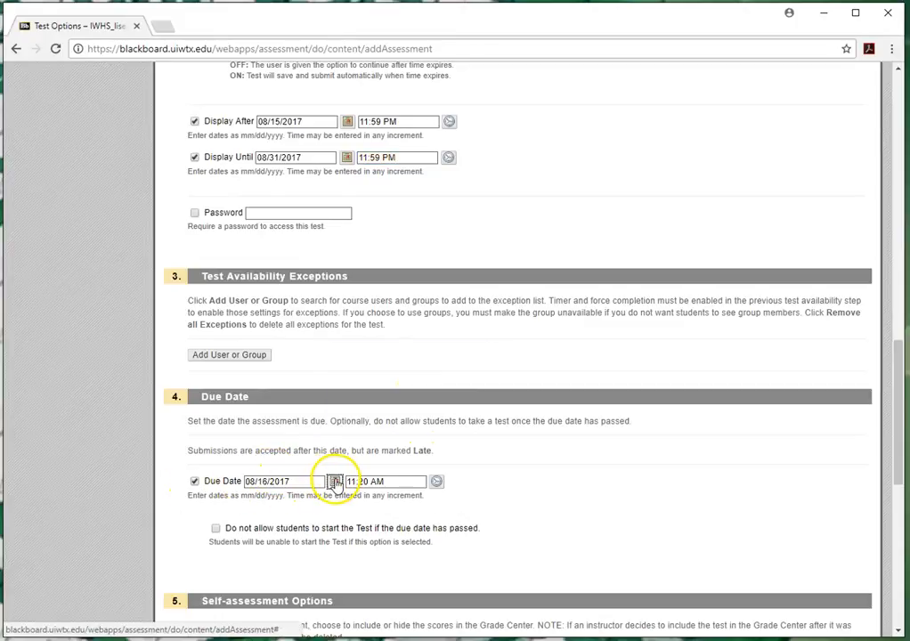
{"action": "left_click", "coordinate": [334, 481]}
{"action": "left_click", "coordinate": [434, 453]}
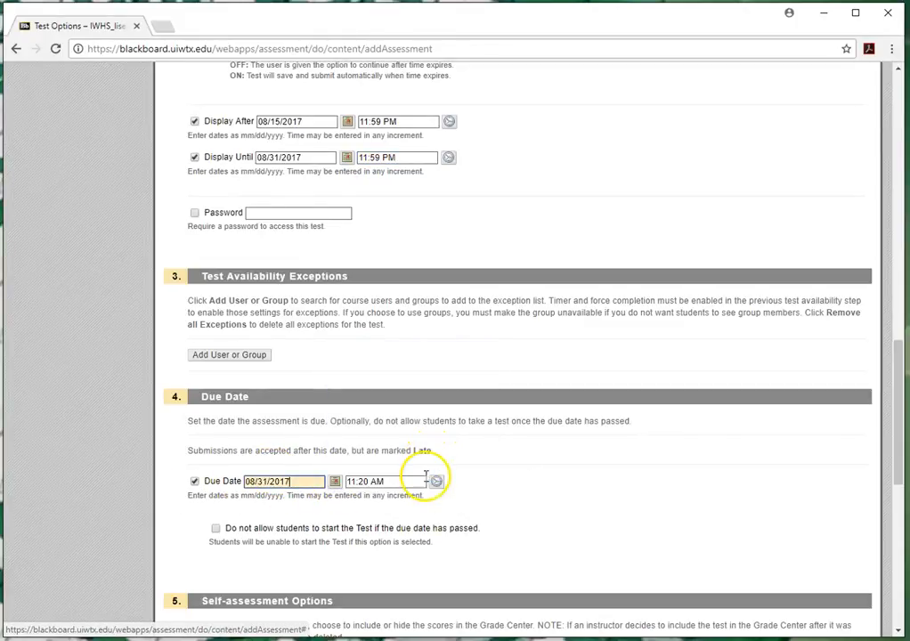
{"action": "left_click", "coordinate": [437, 482]}
{"action": "left_click_drag", "start_coordinate": [497, 370], "coordinate": [497, 480]}
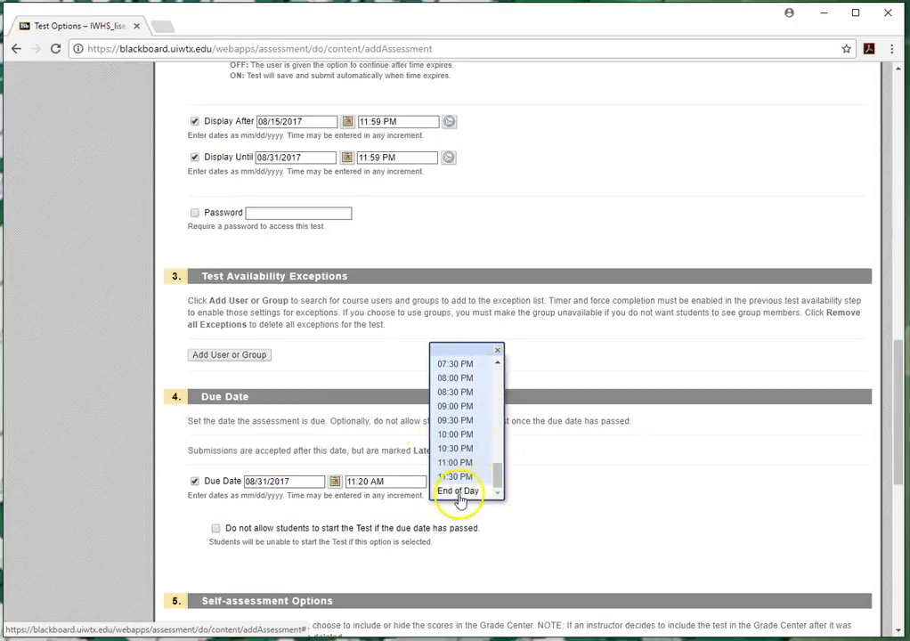
{"action": "left_click", "coordinate": [458, 494]}
{"action": "scroll", "coordinate": [469, 483], "scroll_direction": "down", "scroll_amount": 3}
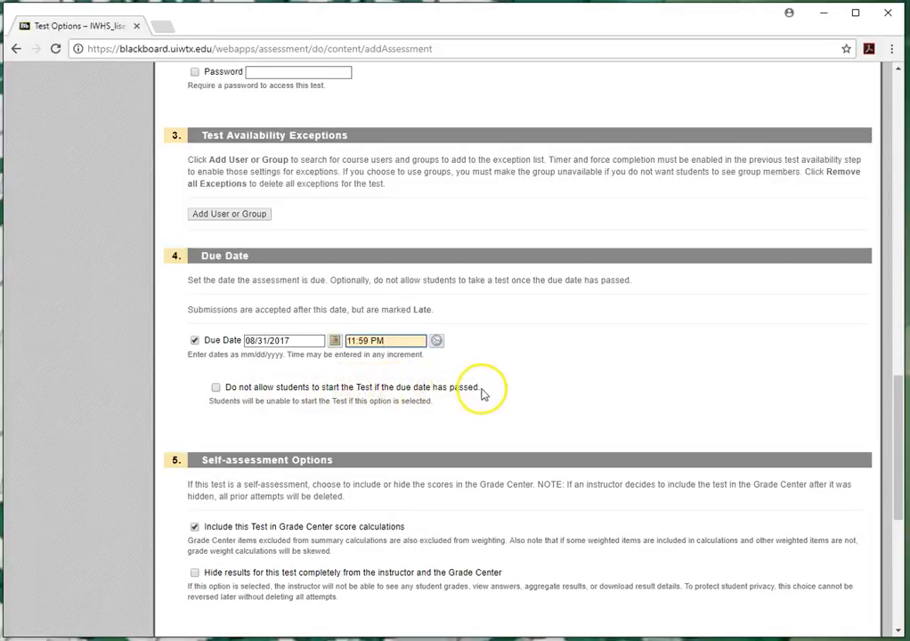
{"action": "left_click", "coordinate": [215, 388]}
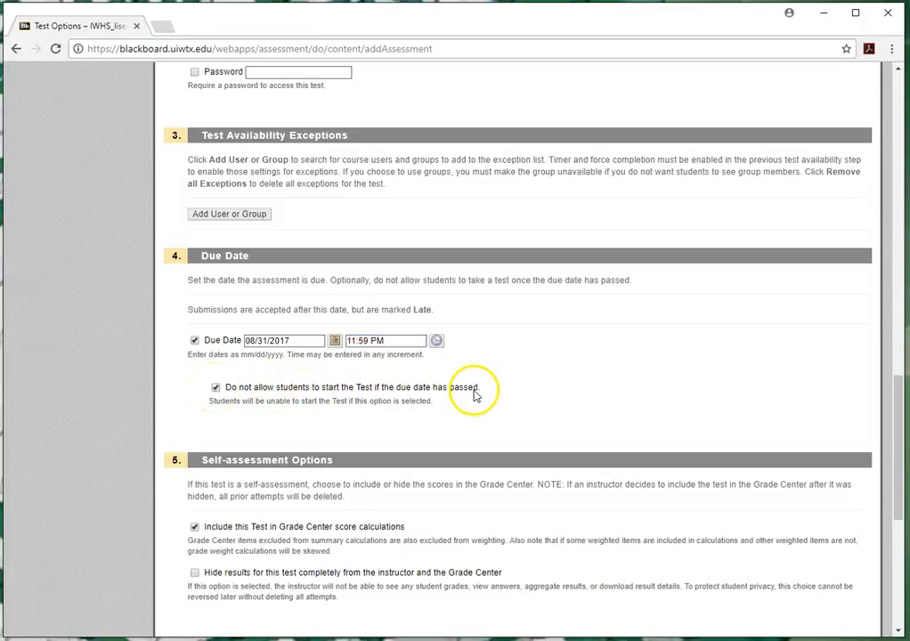
Show students All Answers, Correct and Submitted answers, Feedback and Incorrect Questions under the After Submission results rule.
{"action": "scroll", "coordinate": [570, 417], "scroll_direction": "down", "scroll_amount": 3}
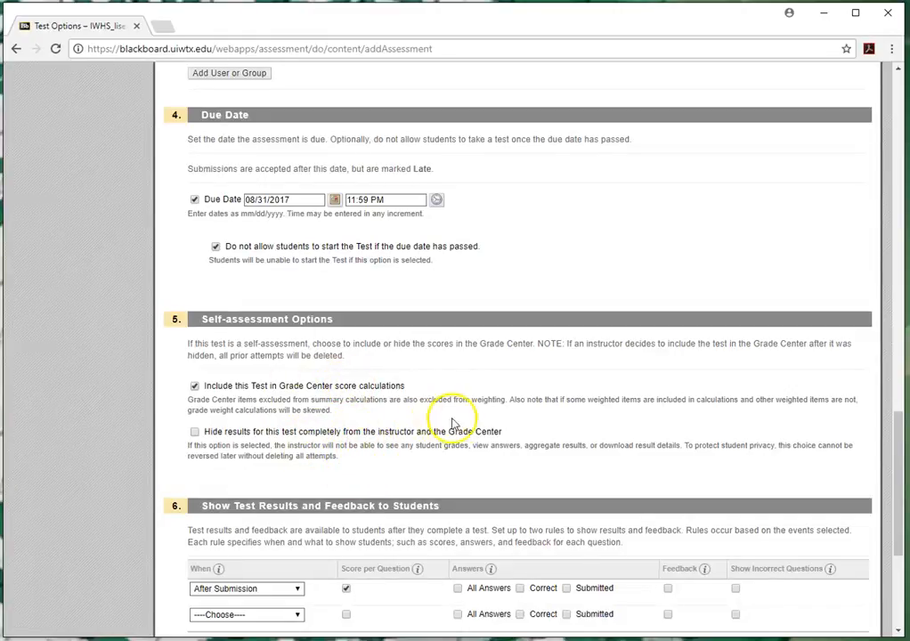
{"action": "scroll", "coordinate": [523, 385], "scroll_direction": "down", "scroll_amount": 2}
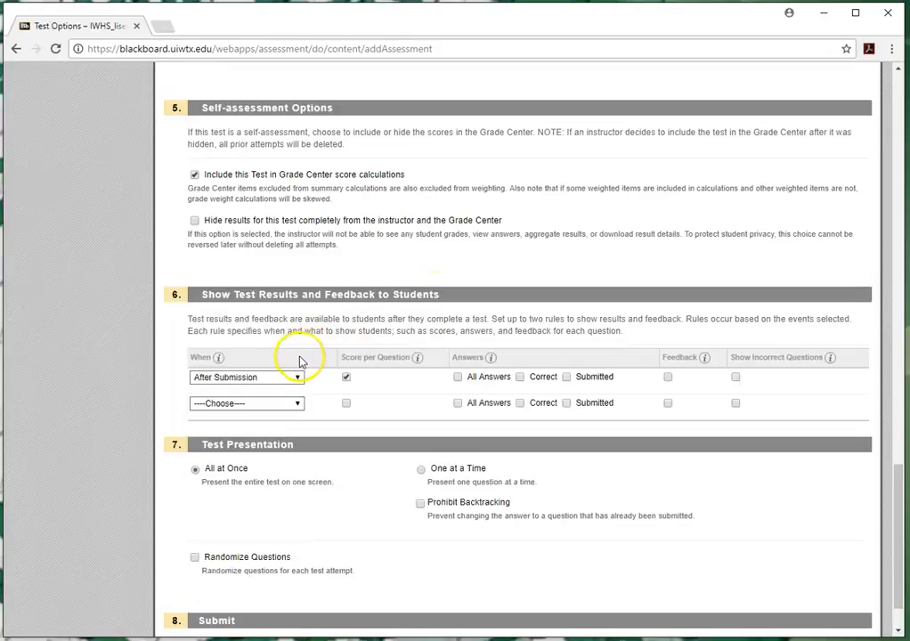
{"action": "left_click", "coordinate": [285, 381]}
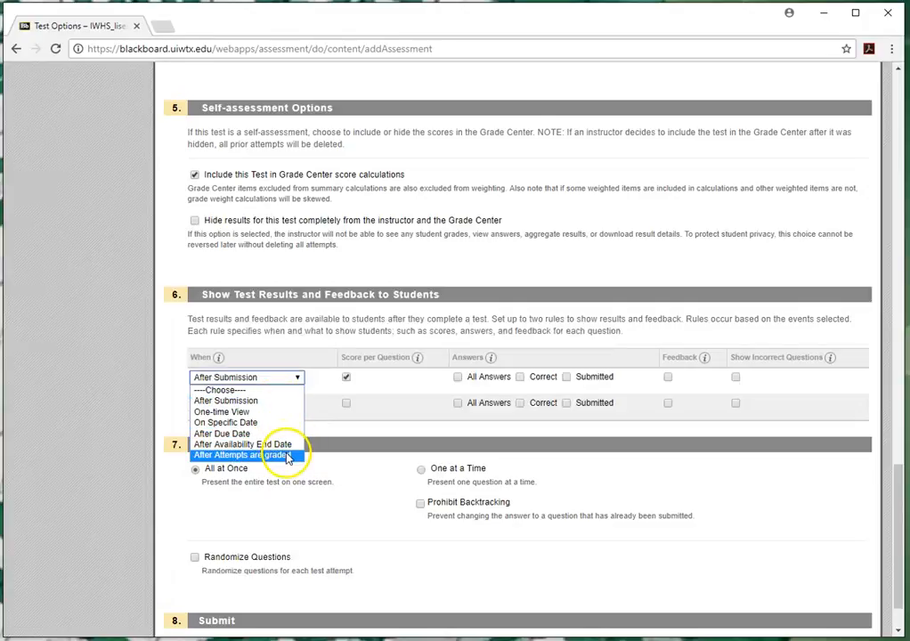
{"action": "left_click", "coordinate": [239, 402]}
{"action": "mouse_move", "coordinate": [487, 355]}
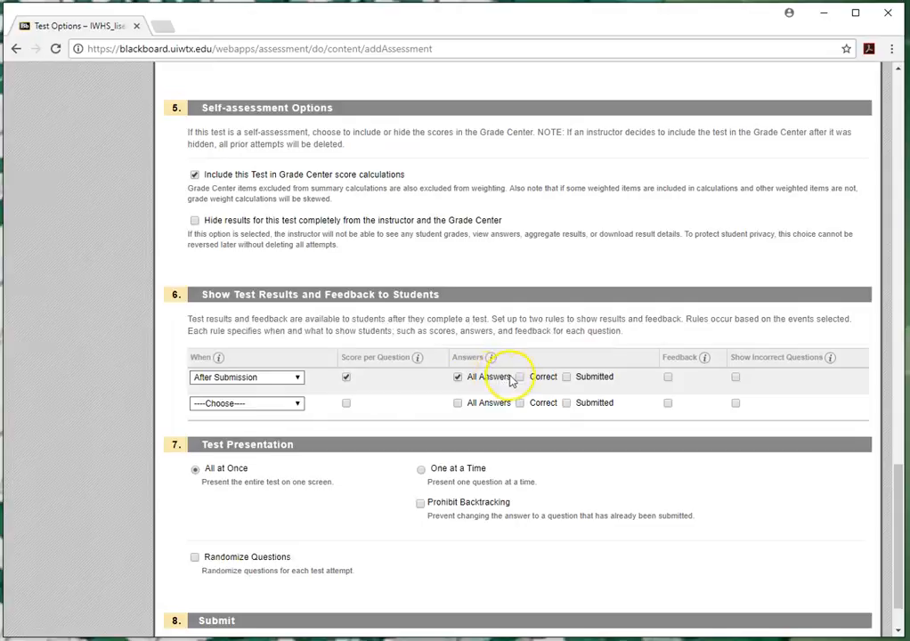
{"action": "left_click", "coordinate": [566, 377]}
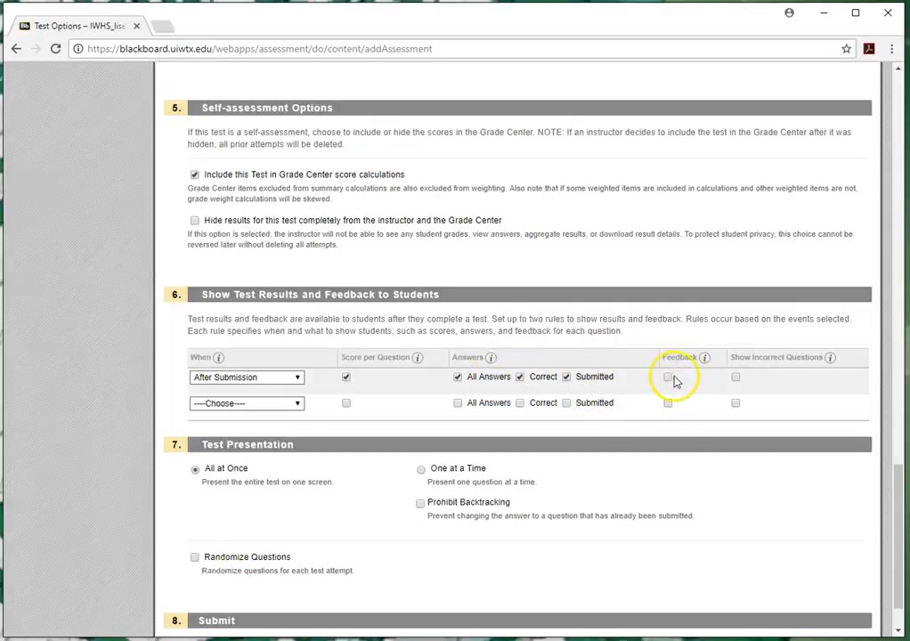
{"action": "left_click", "coordinate": [735, 377]}
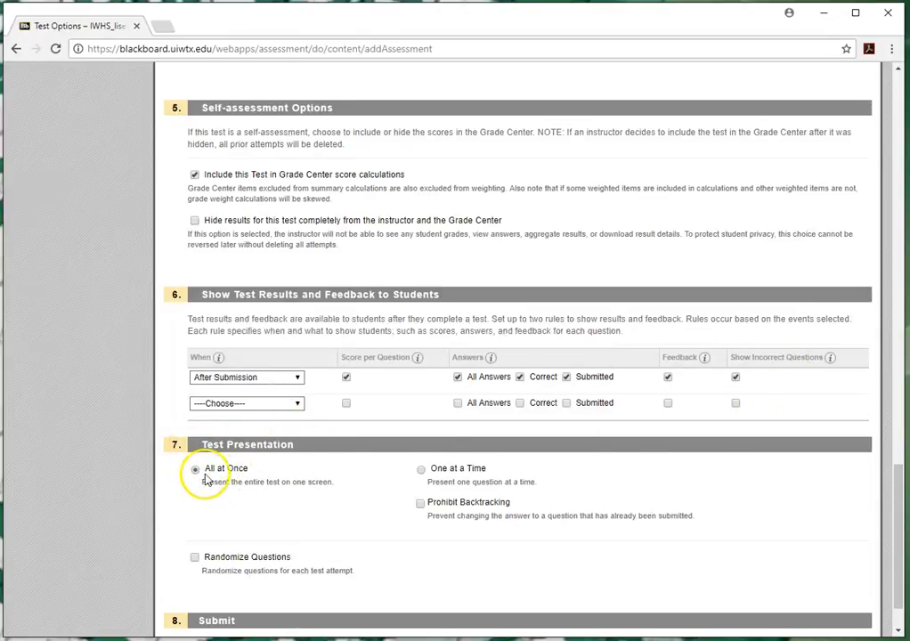
Present the test One at a Time with Prohibit Backtracking enabled, and submit the test options.
{"action": "scroll", "coordinate": [229, 495], "scroll_direction": "down", "scroll_amount": 1}
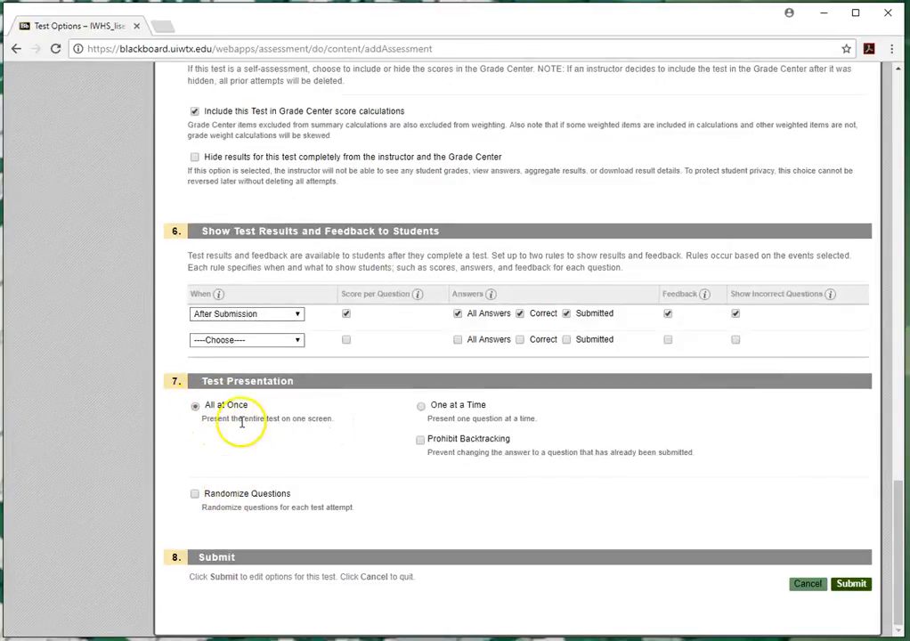
{"action": "left_click", "coordinate": [421, 406]}
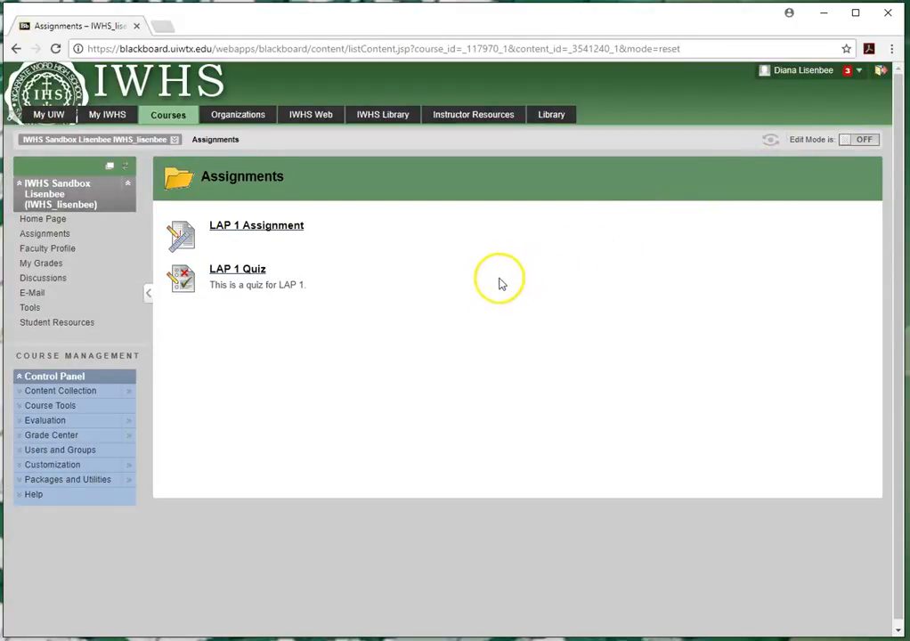
Launch the LAP 1 Quiz preview, answer question 1 with "anchor", save the answer and proceed to question 2.
{"action": "left_click", "coordinate": [247, 272]}
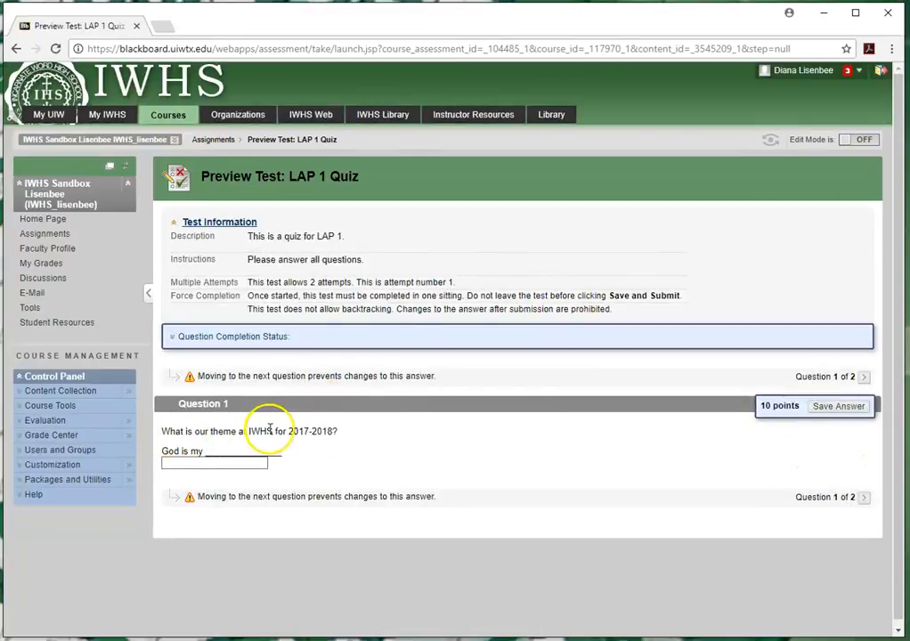
{"action": "left_click", "coordinate": [239, 460]}
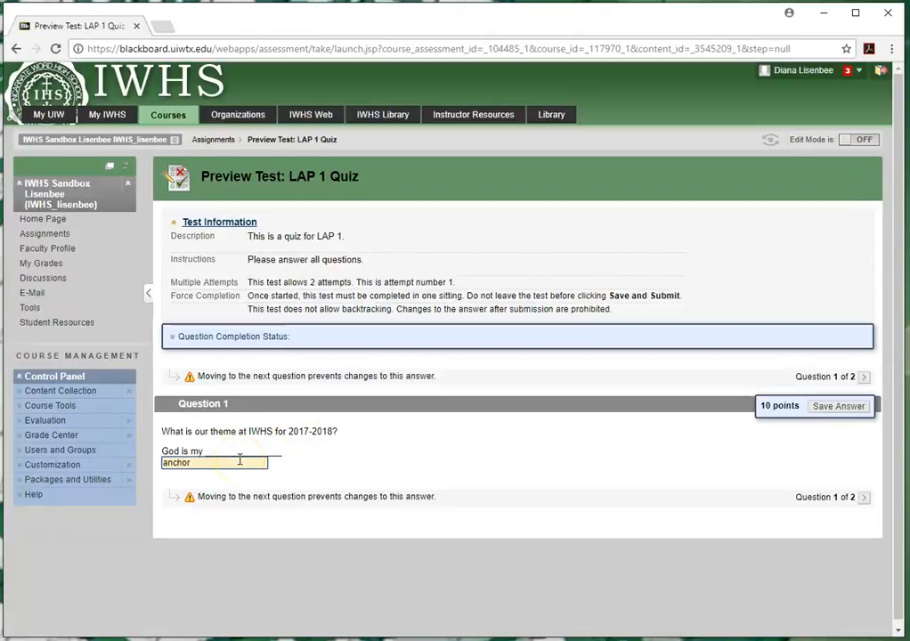
{"action": "left_click", "coordinate": [857, 408]}
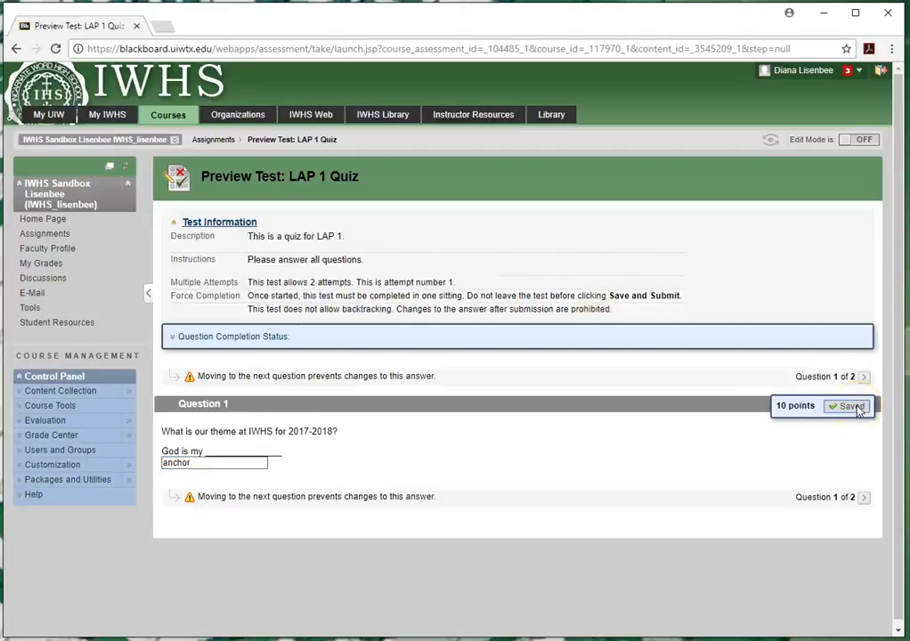
{"action": "left_click", "coordinate": [865, 499]}
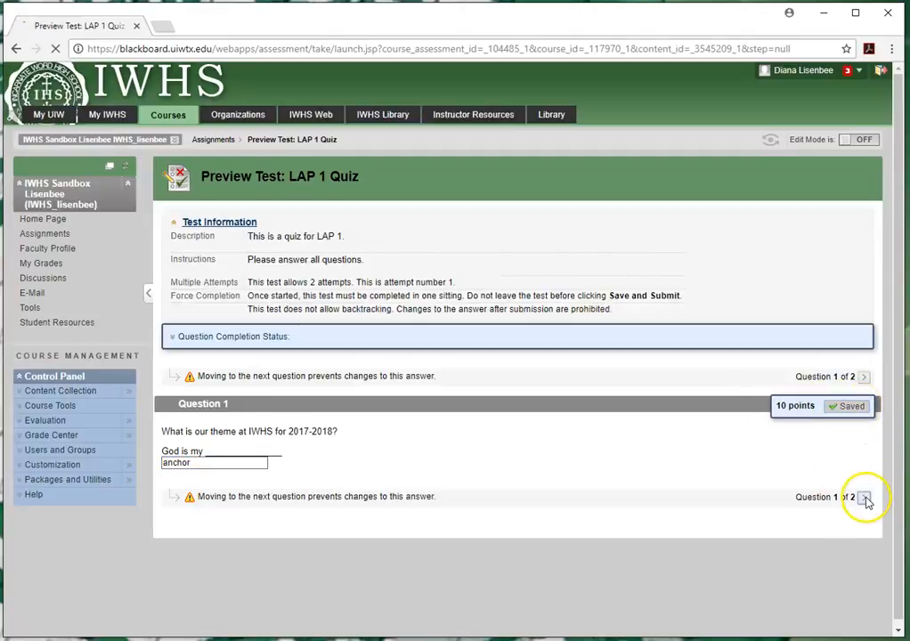
Answer question 2 with "1 grade: seniors rule!" and save the answer.
{"action": "scroll", "coordinate": [396, 469], "scroll_direction": "down", "scroll_amount": 1}
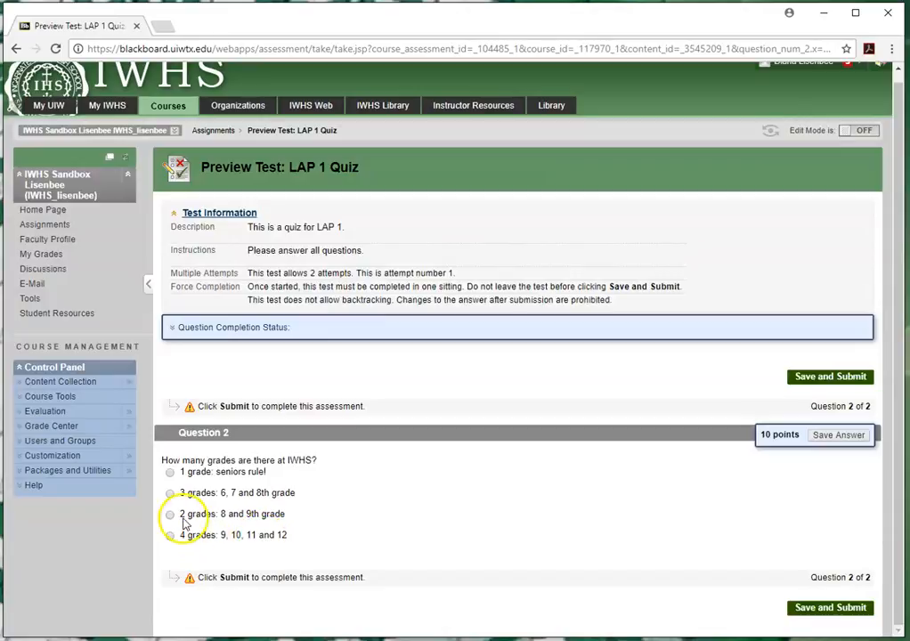
{"action": "left_click", "coordinate": [169, 472]}
{"action": "left_click", "coordinate": [844, 435]}
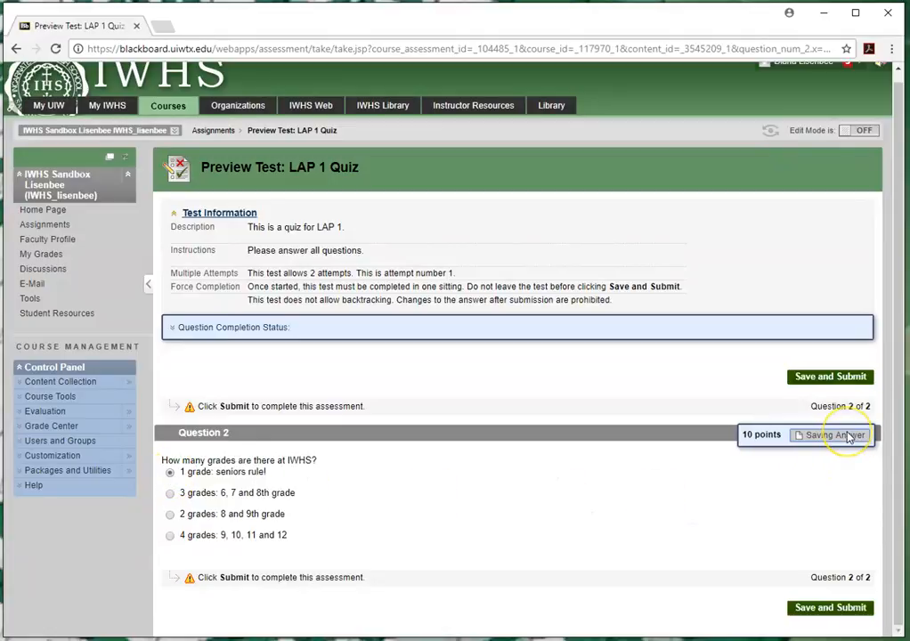